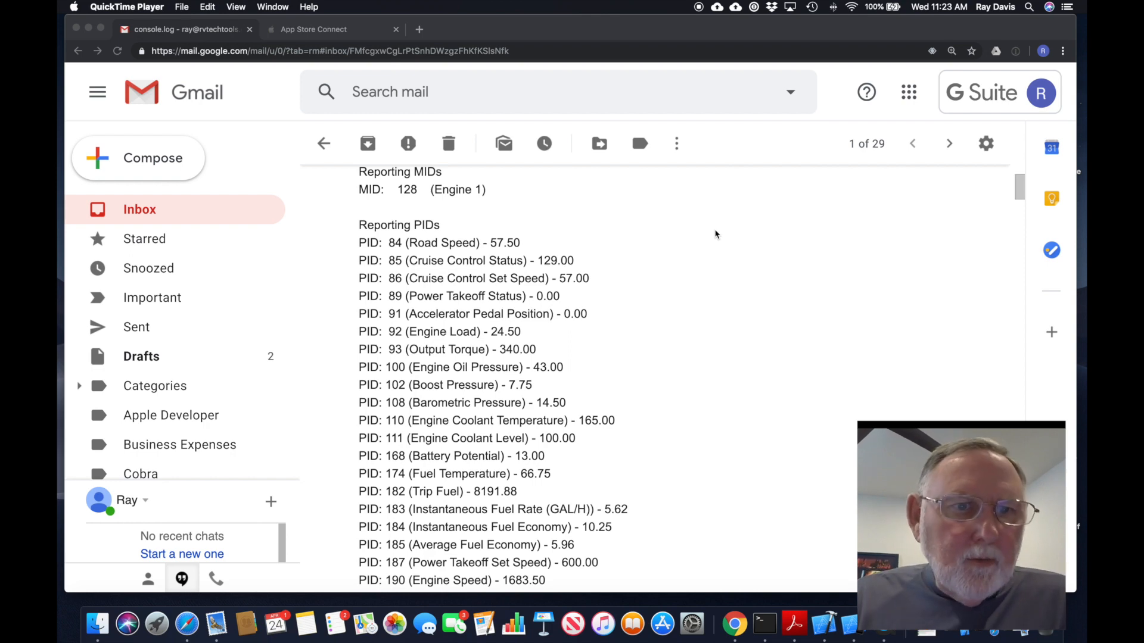
- Review the reporting PIDs and the captured CANPod data lines in the console.log email
scroll(715, 234, up, 1)
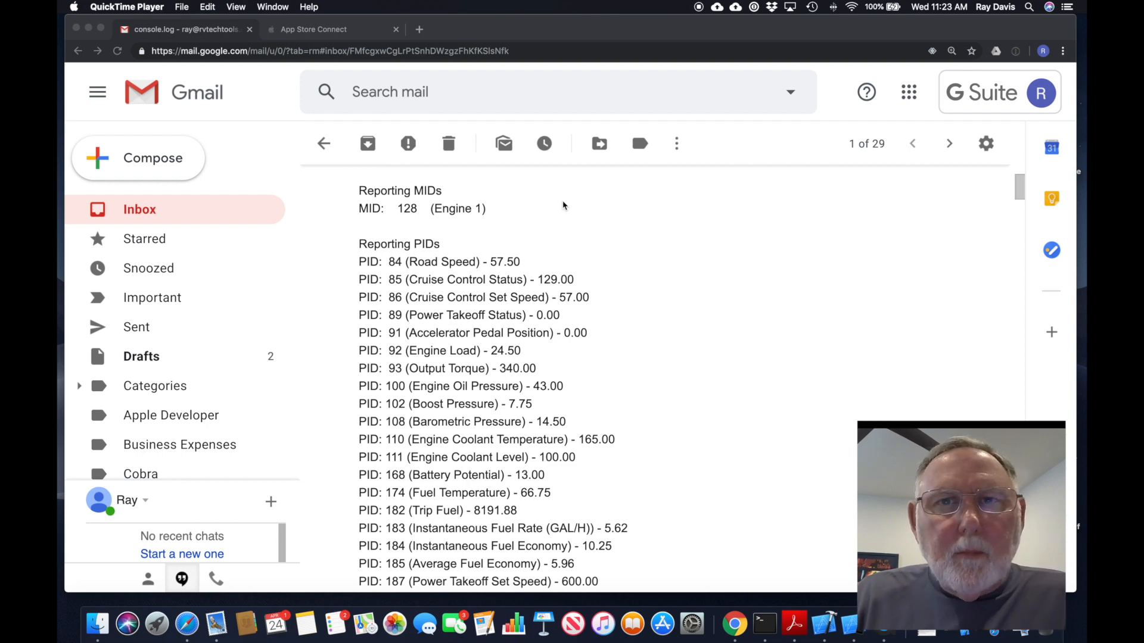
scroll(617, 239, down, 2)
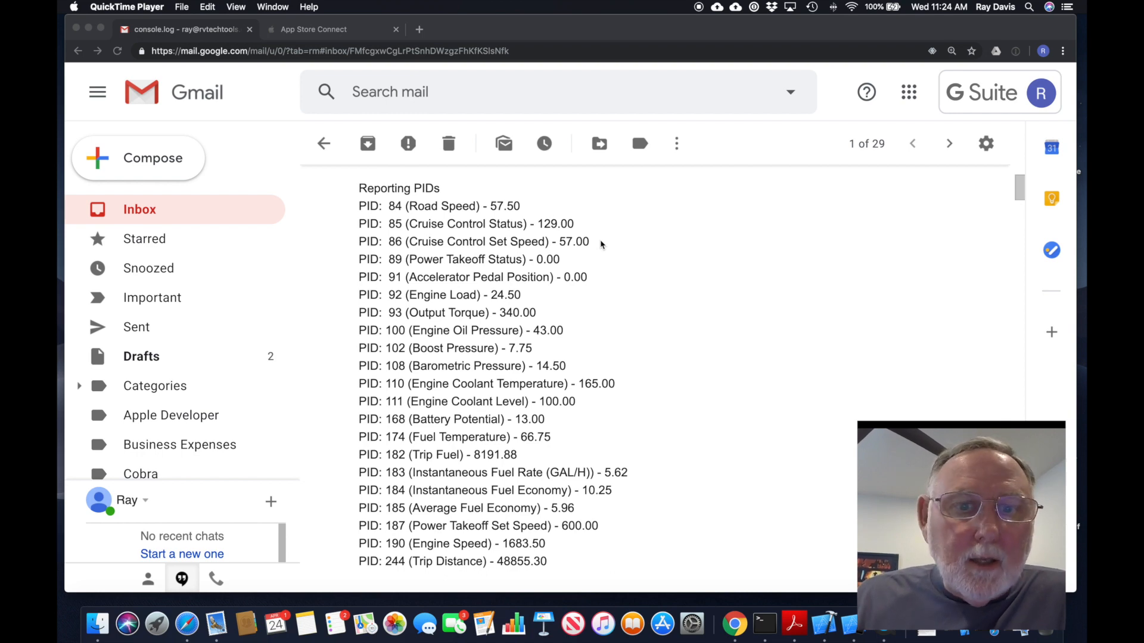
scroll(600, 244, down, 10)
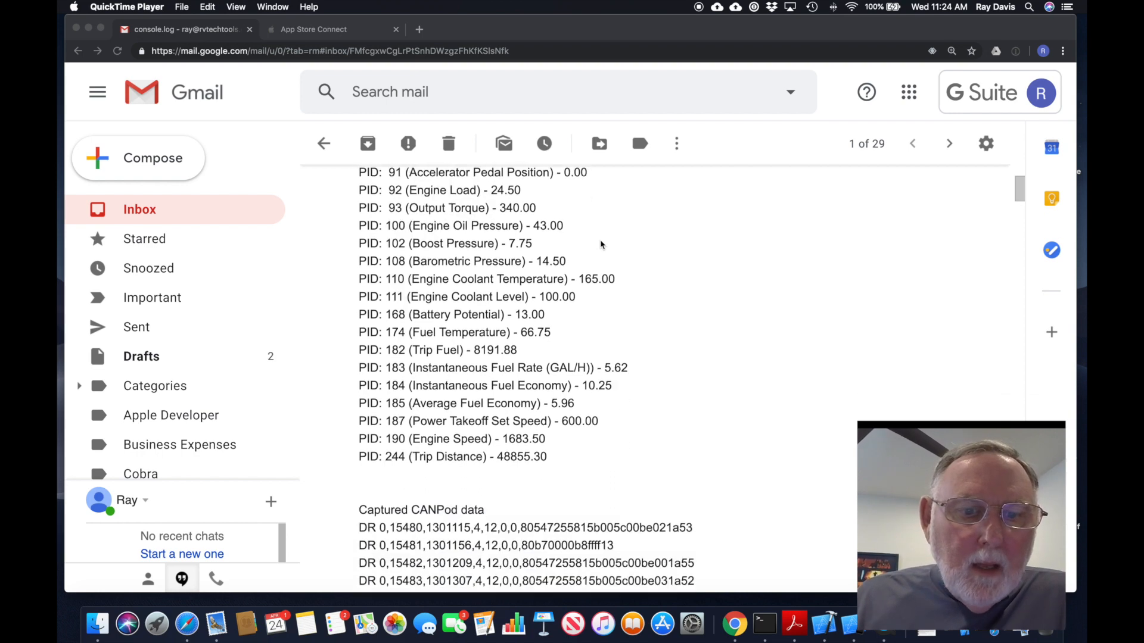
scroll(601, 245, down, 3)
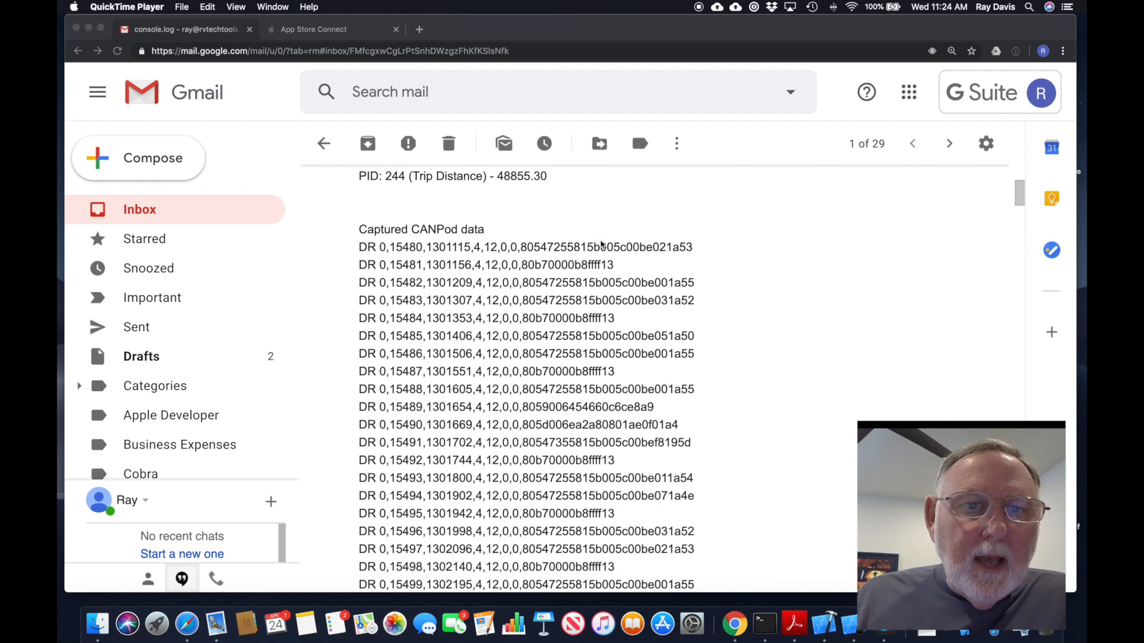
scroll(600, 244, down, 1)
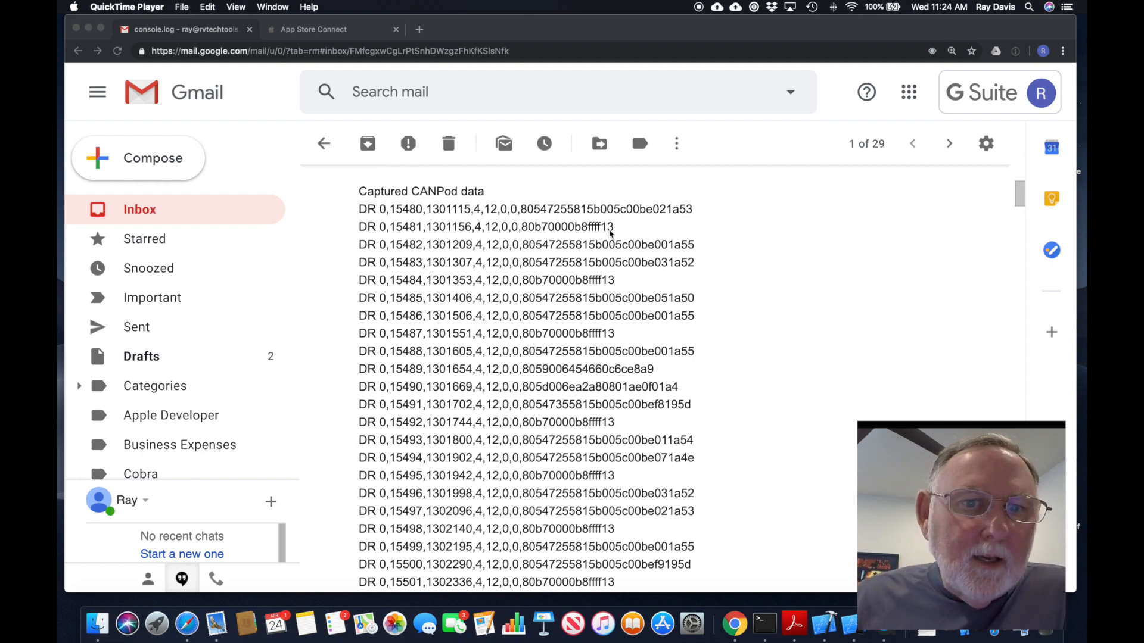
drag(530, 215, 685, 213)
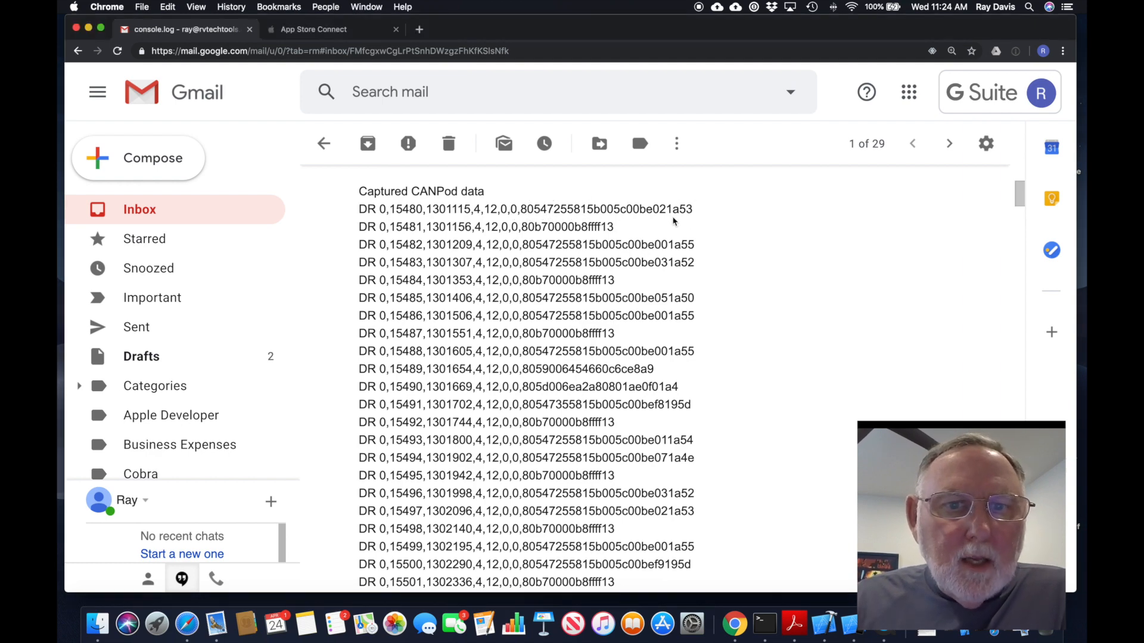
drag(522, 226, 620, 233)
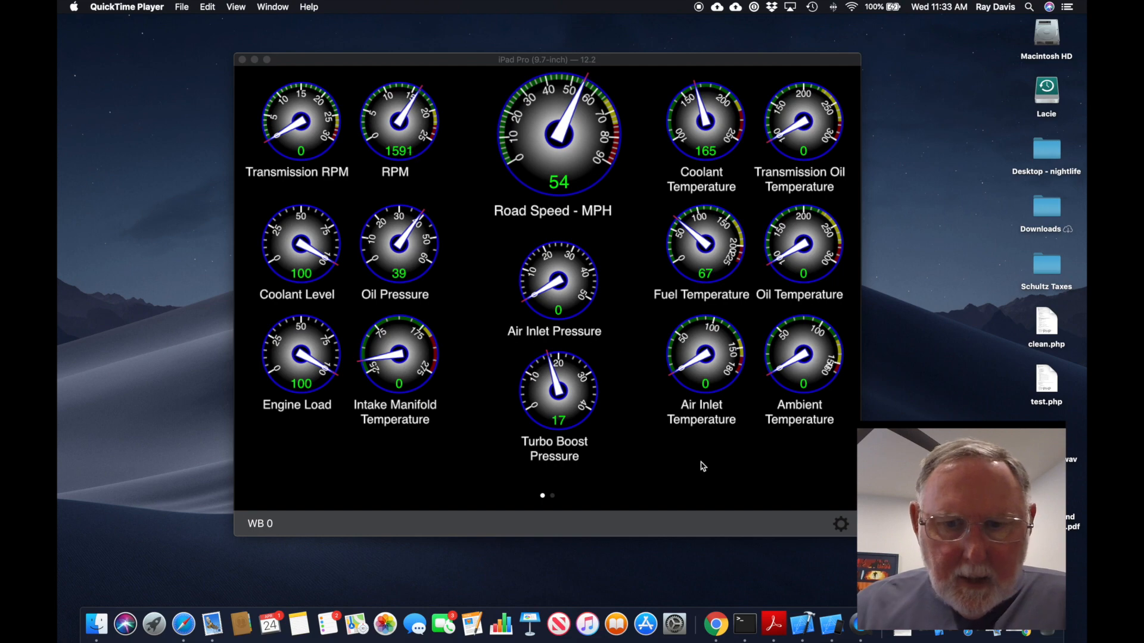
- Switch to Adobe Acrobat Reader and examine the mph bit resolution and maximum range of A.84 Road Speed in J1587_200807.pdf
click(773, 623)
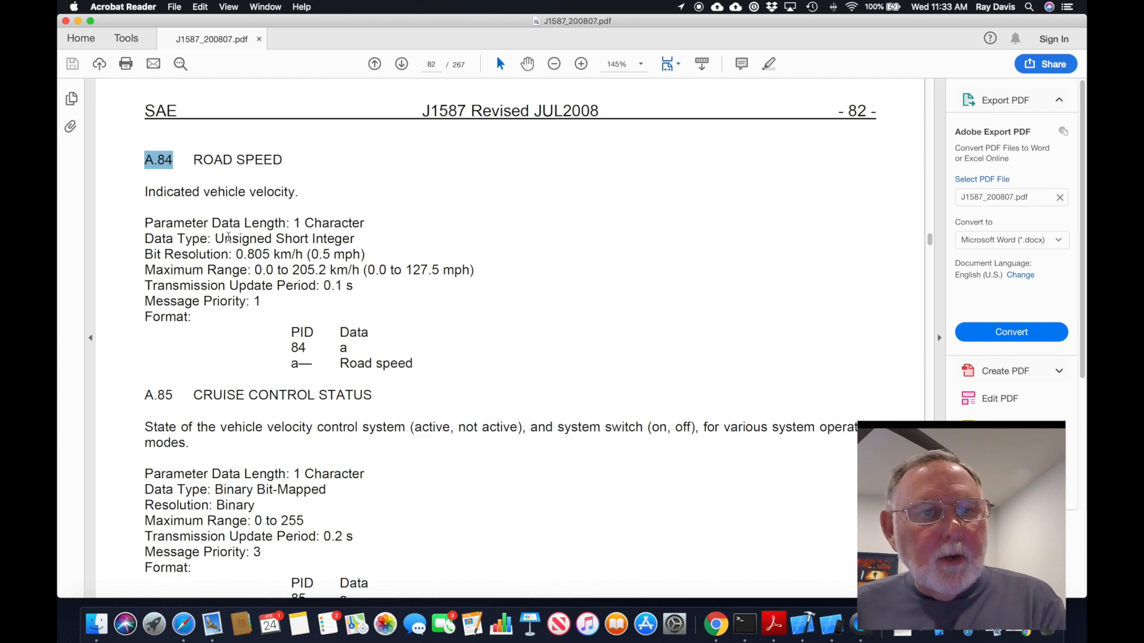
scroll(228, 237, down, 1)
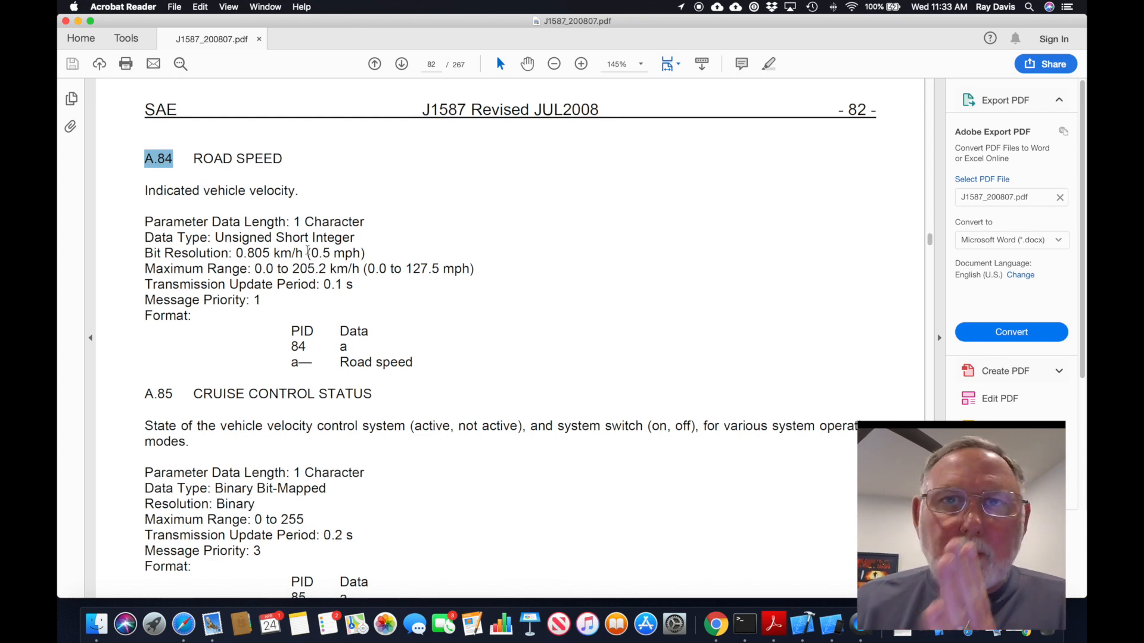
scroll(308, 251, up, 1)
drag(311, 254, 360, 257)
scroll(417, 259, up, 3)
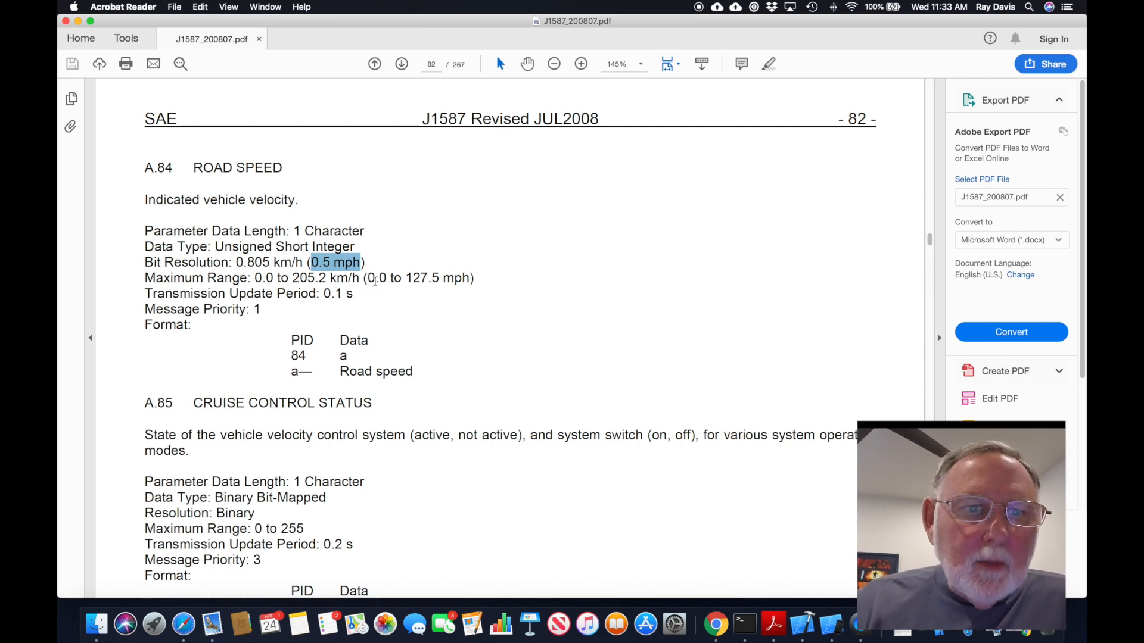
drag(367, 278, 460, 278)
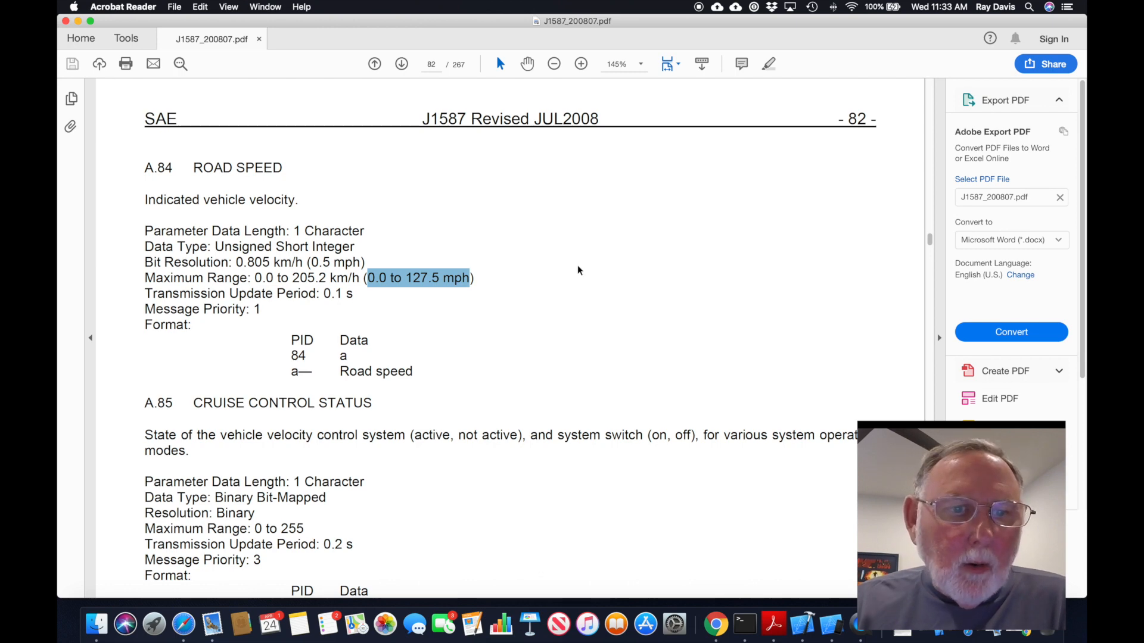
click(567, 278)
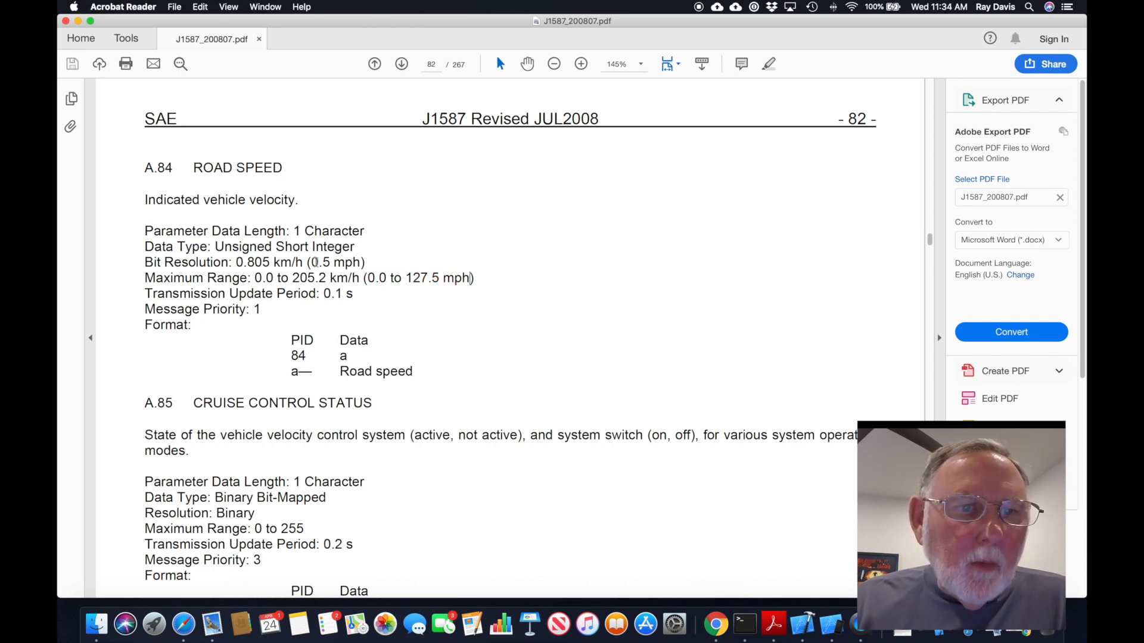
drag(311, 263, 337, 266)
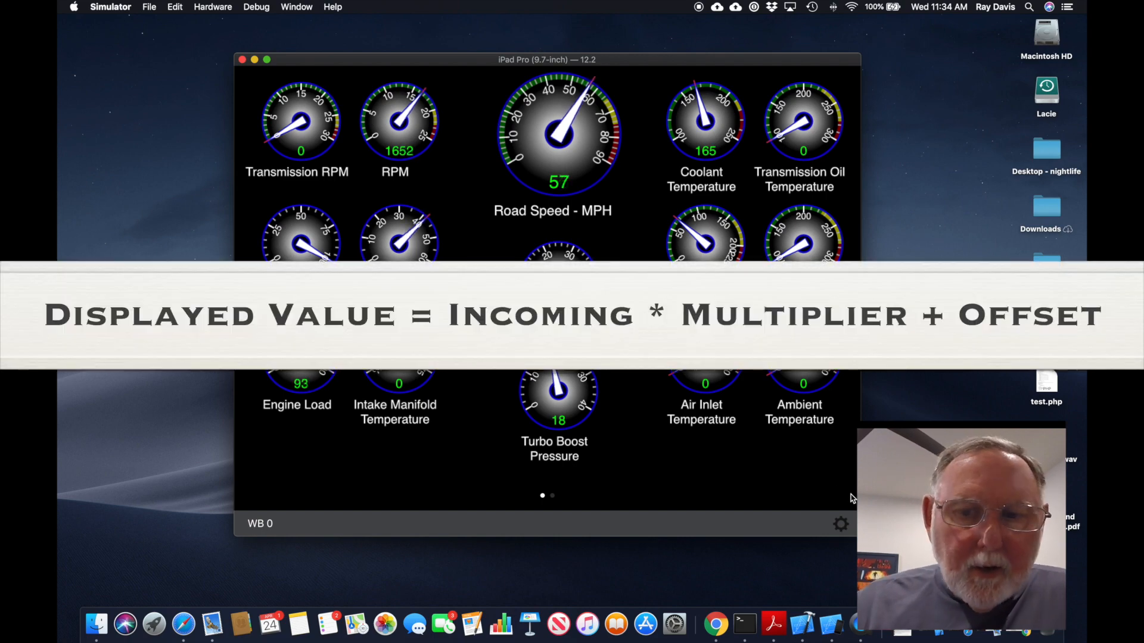
- Put the gauge dashboard into edit mode and open the settings of the Road Speed - MPH gauge
click(841, 523)
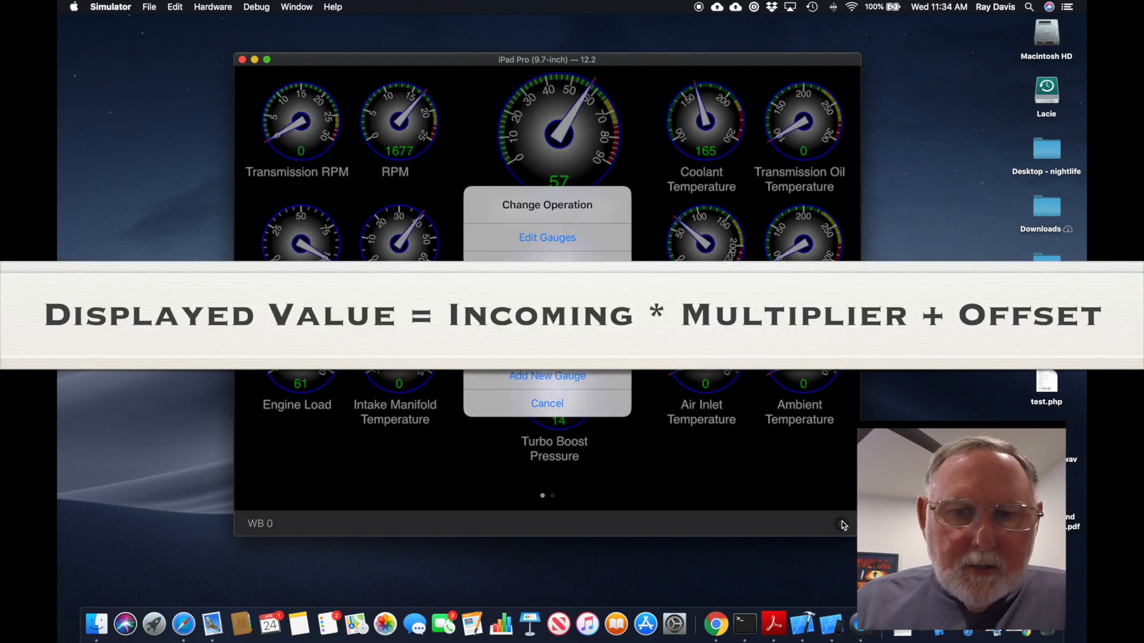
click(551, 239)
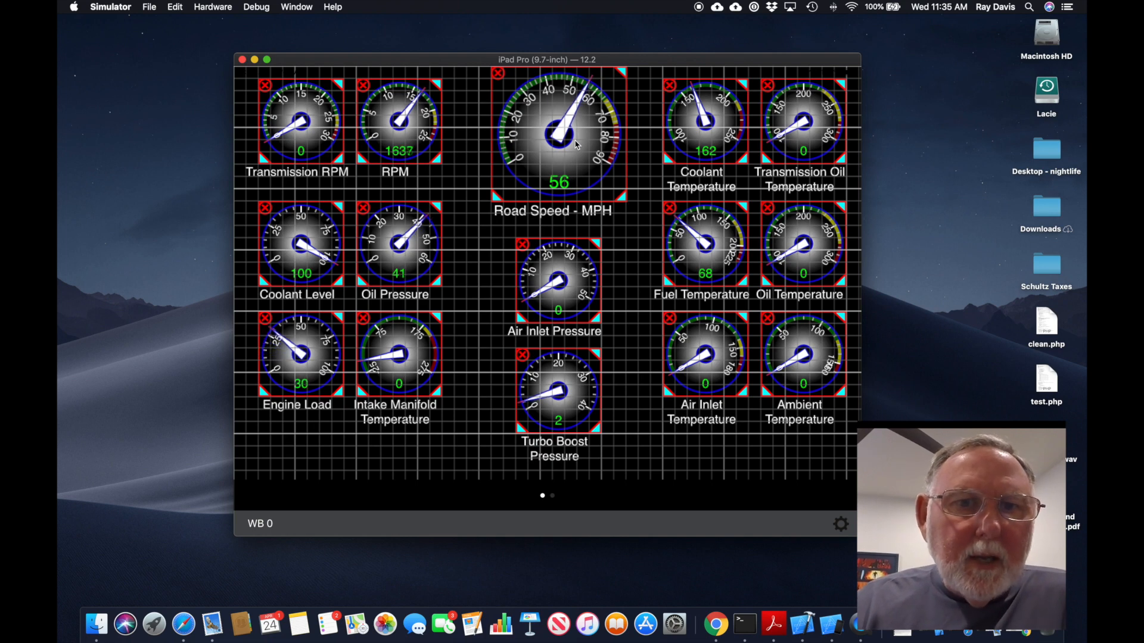
click(576, 144)
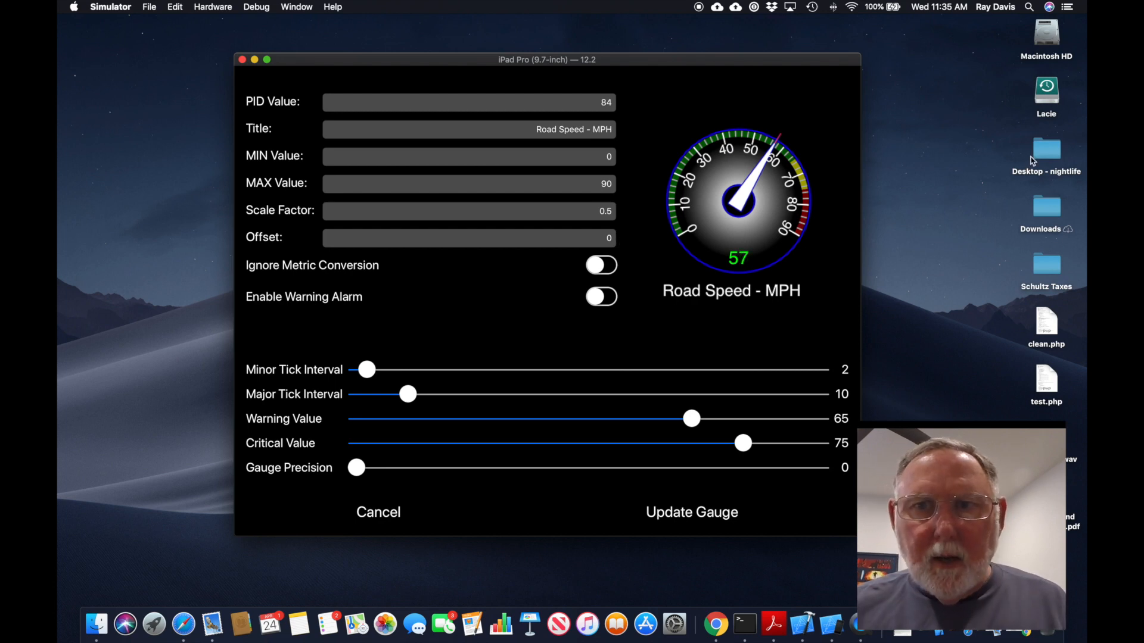
- Open Calculator, divide 65 by 57, multiply the result by 0.5, and close Calculator
click(1029, 7)
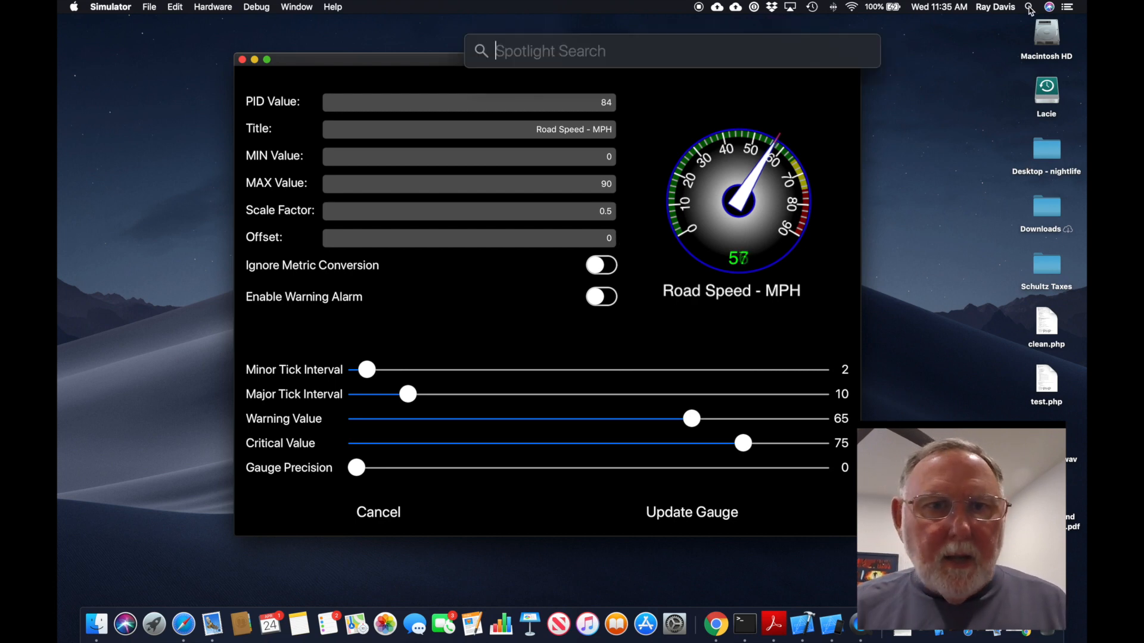
text(calc)
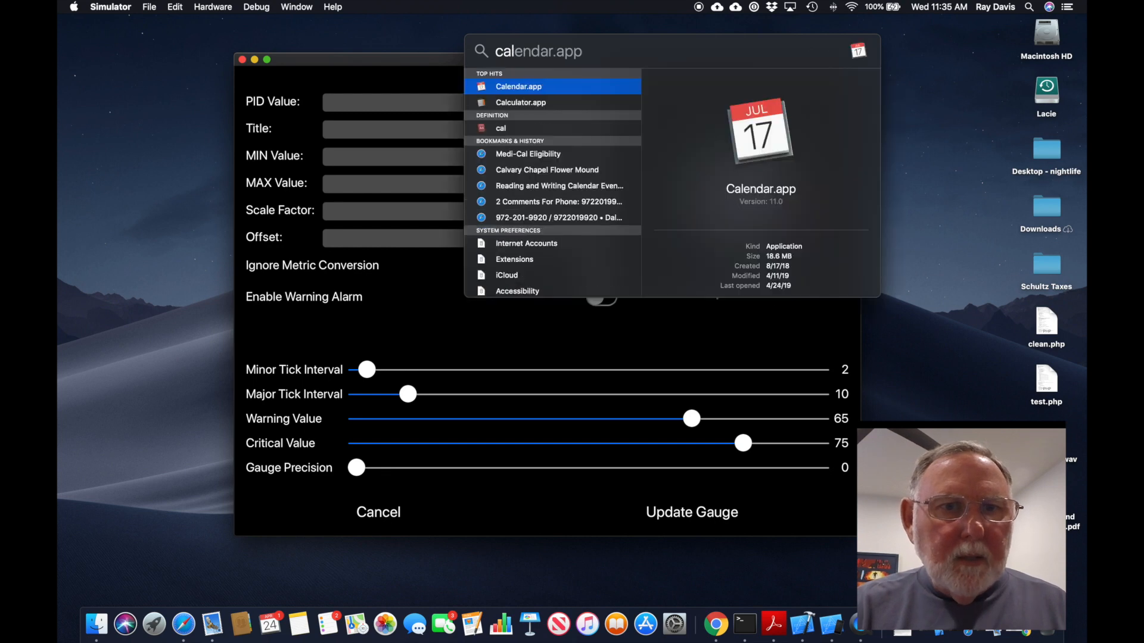
key(Return)
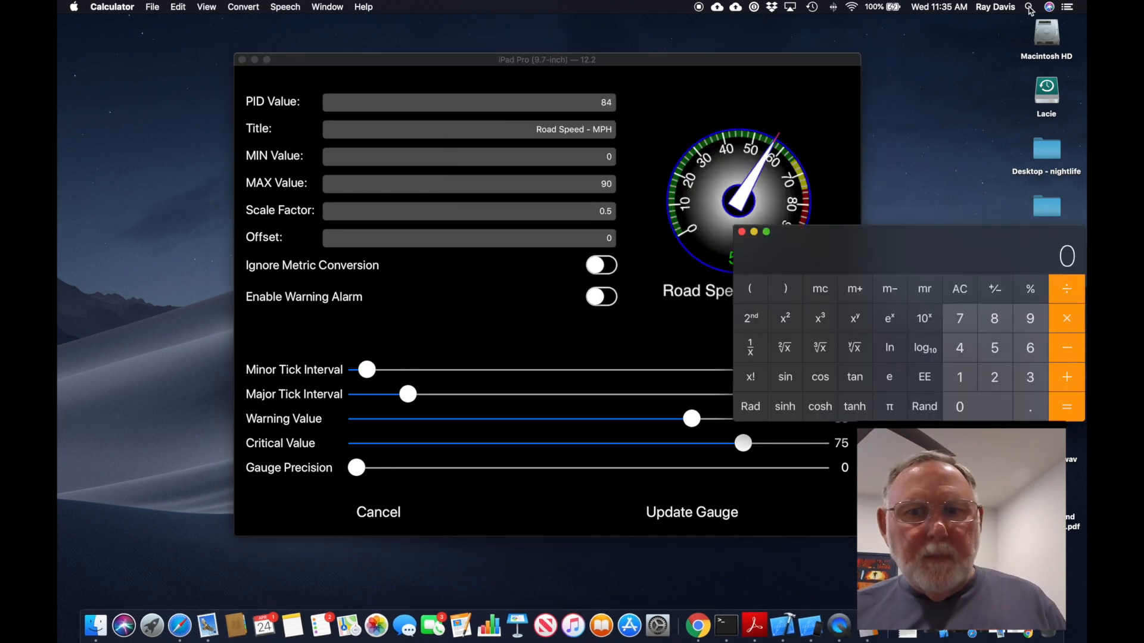
click(961, 292)
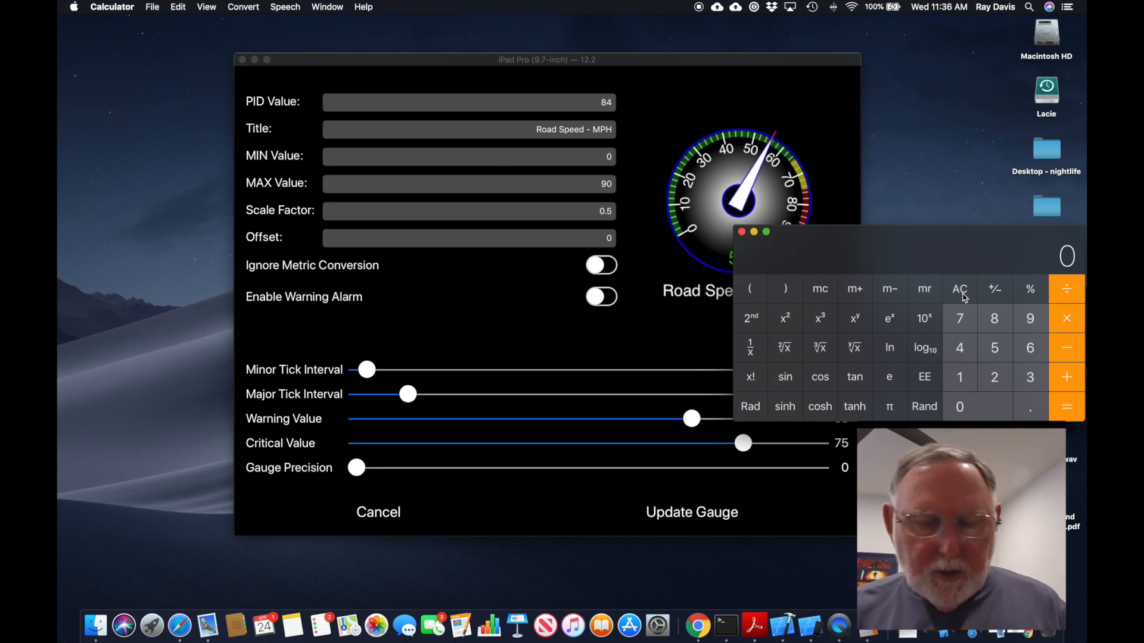
text(65)
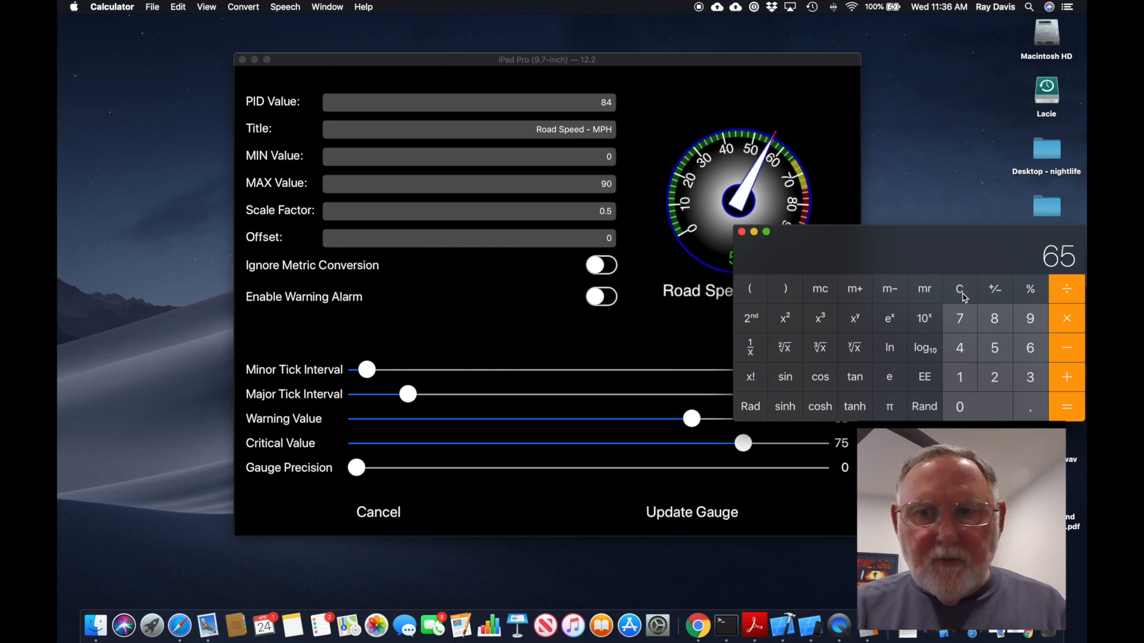
key(slash)
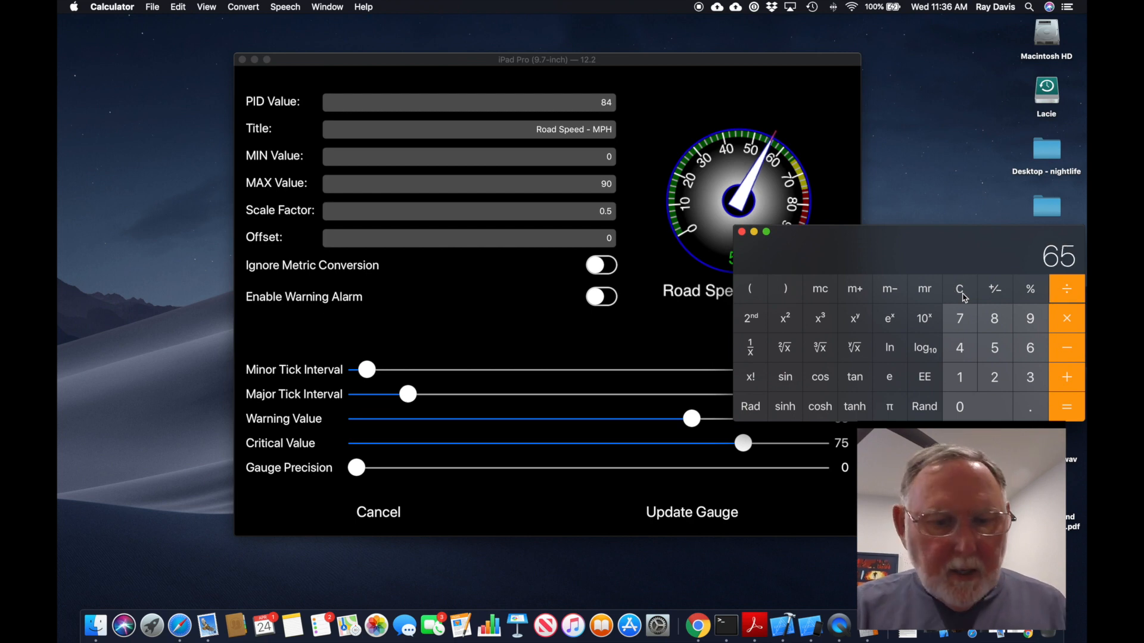
text(57)
key(Return)
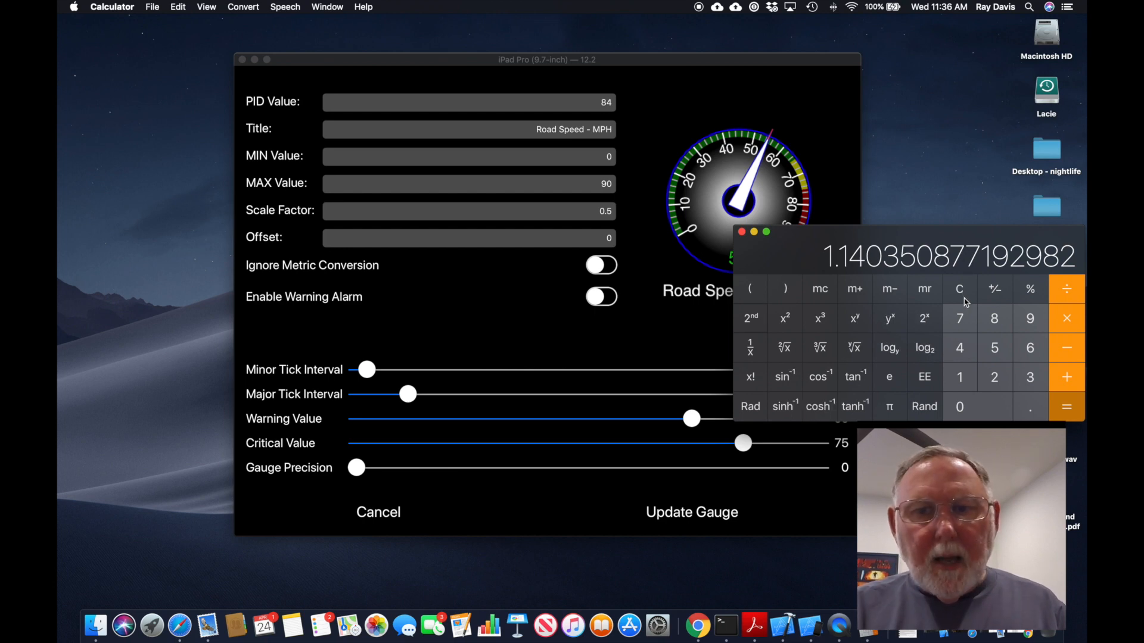
text(*0.5)
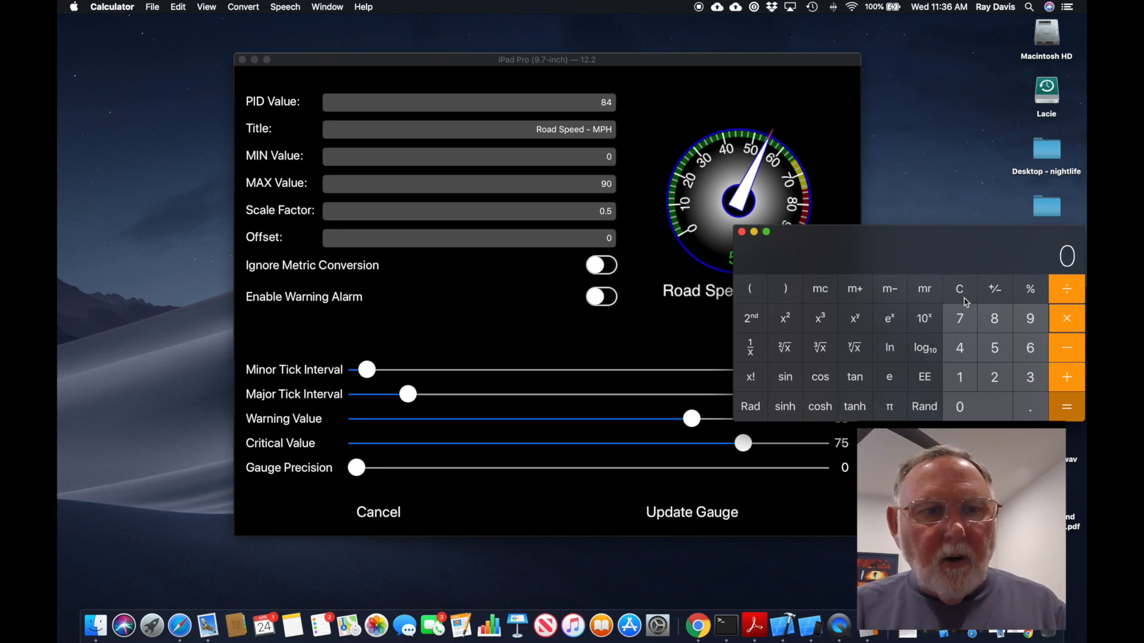
key(Return)
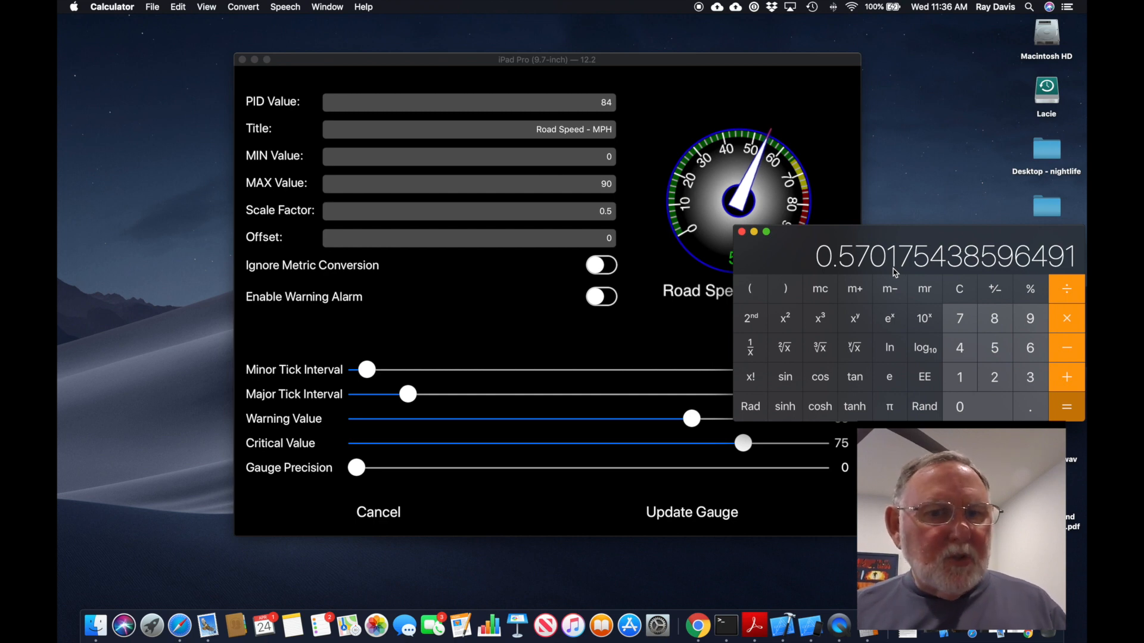
click(741, 232)
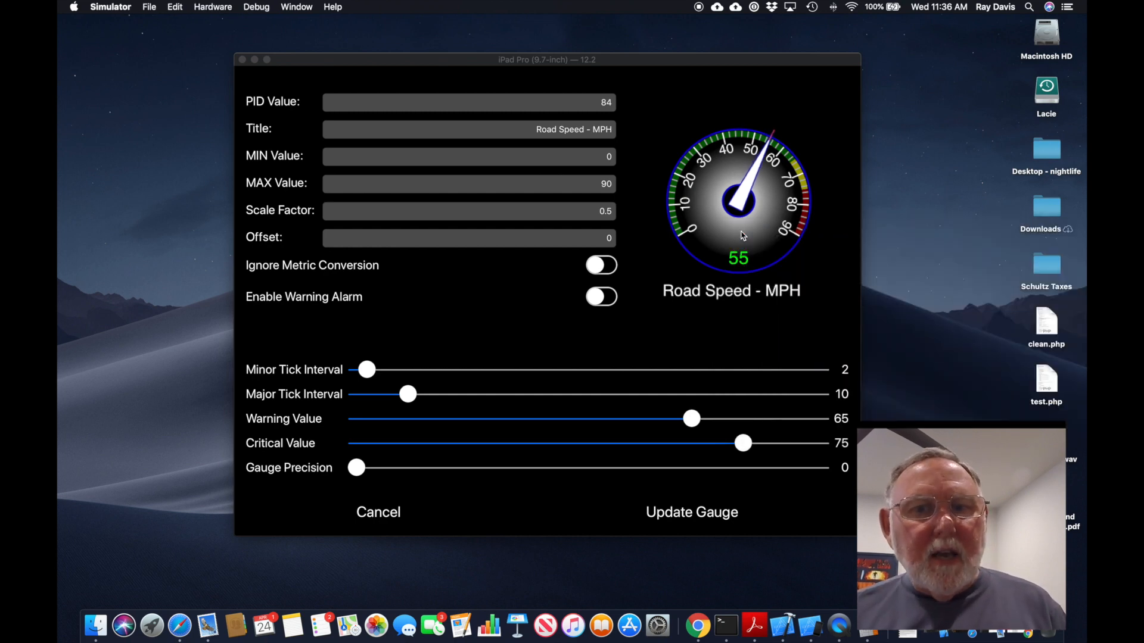
- Set the Road Speed gauge's Scale Factor to 0.5702, update the gauge, and save the dashboard edit
click(615, 218)
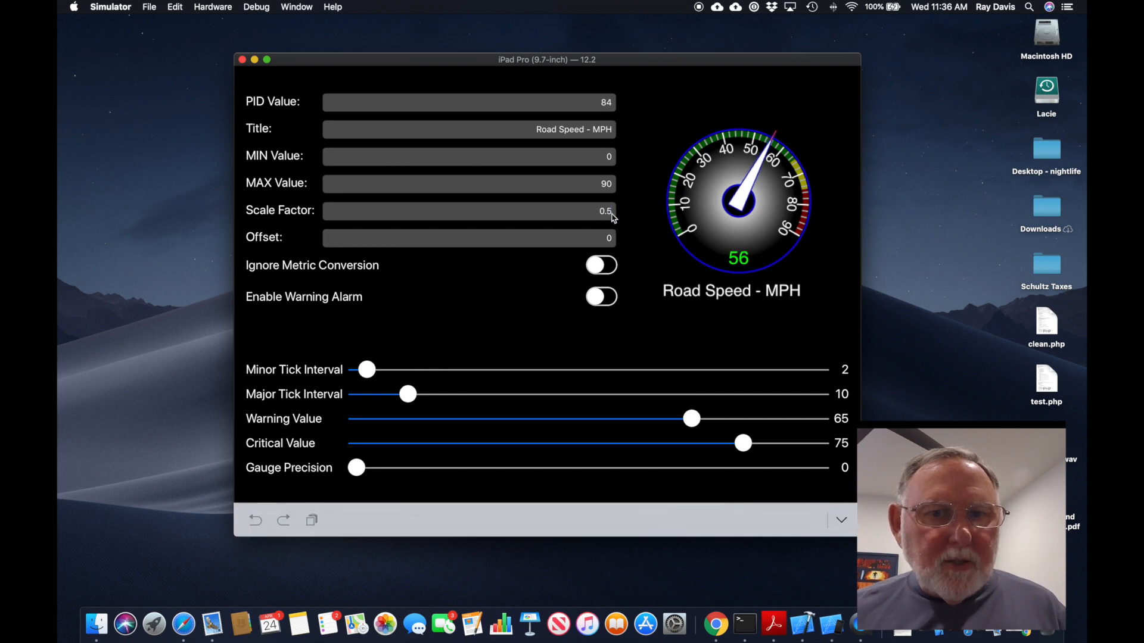
key(BackSpace)
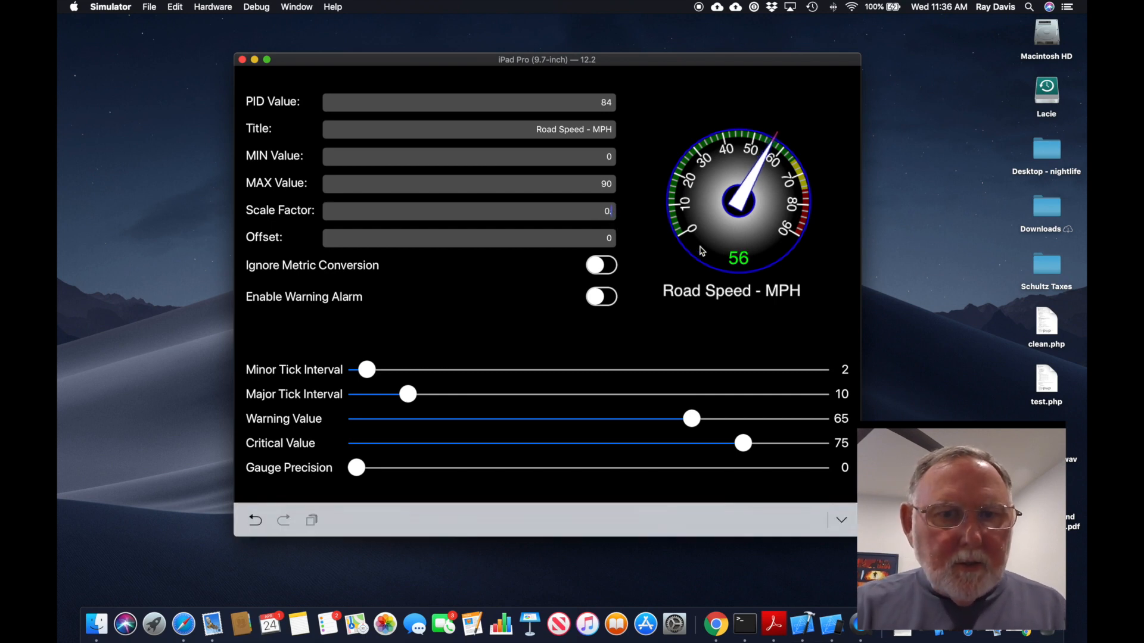
text(5702)
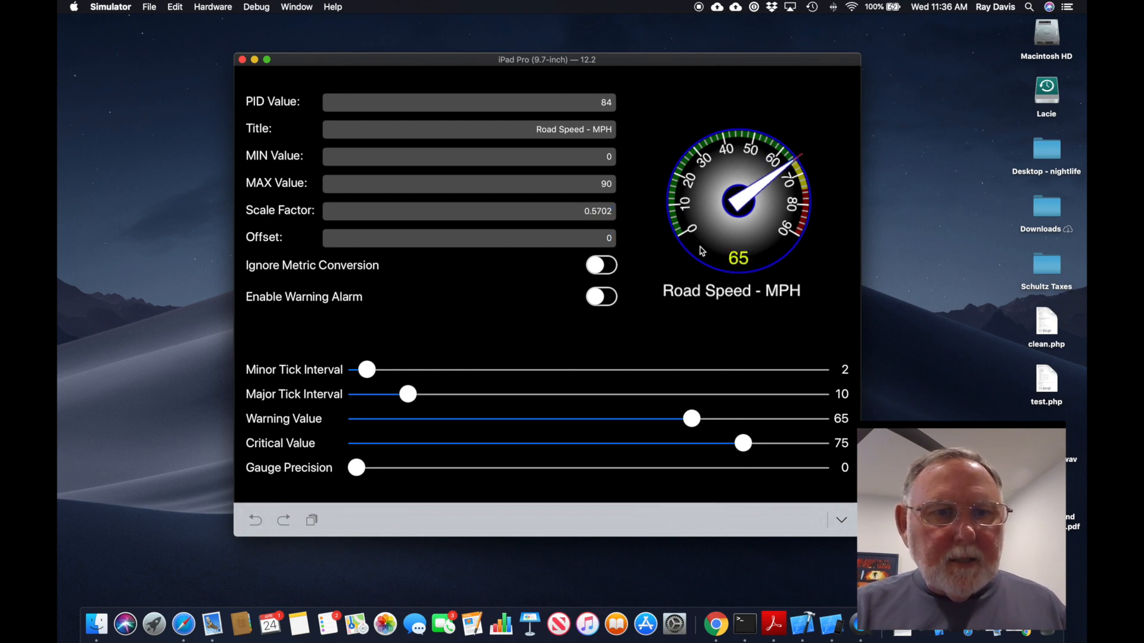
key(Return)
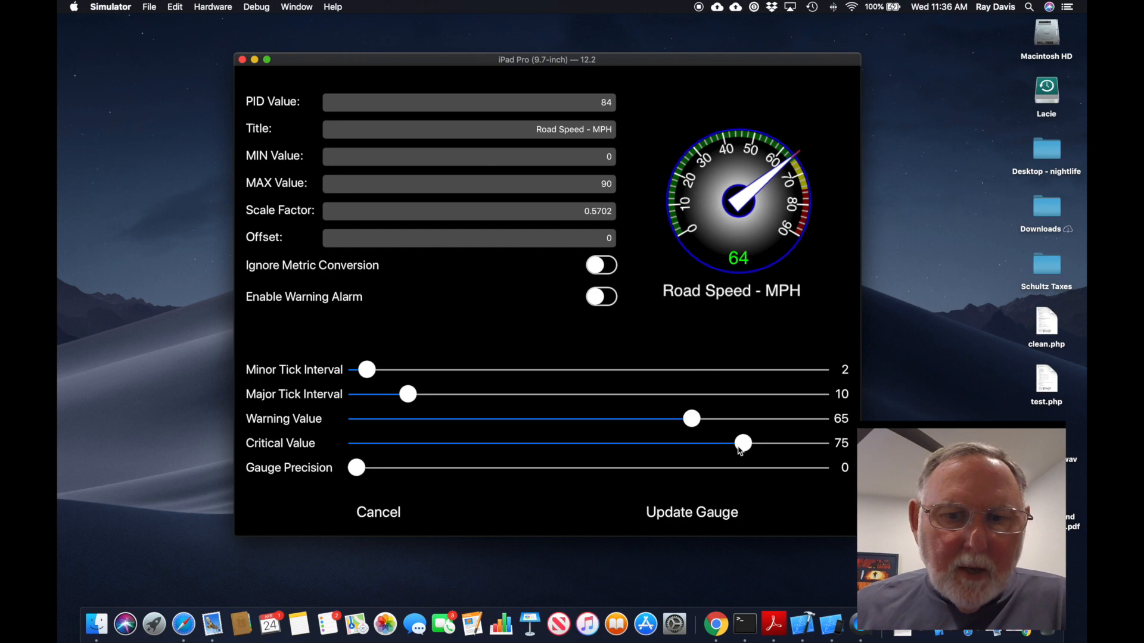
click(689, 513)
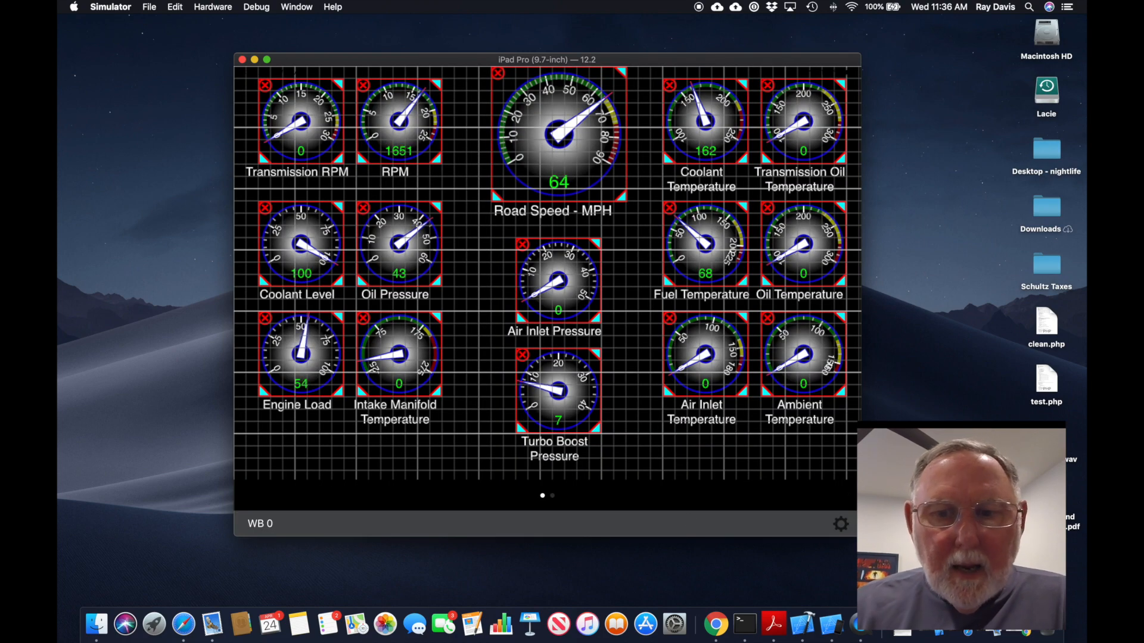
click(842, 528)
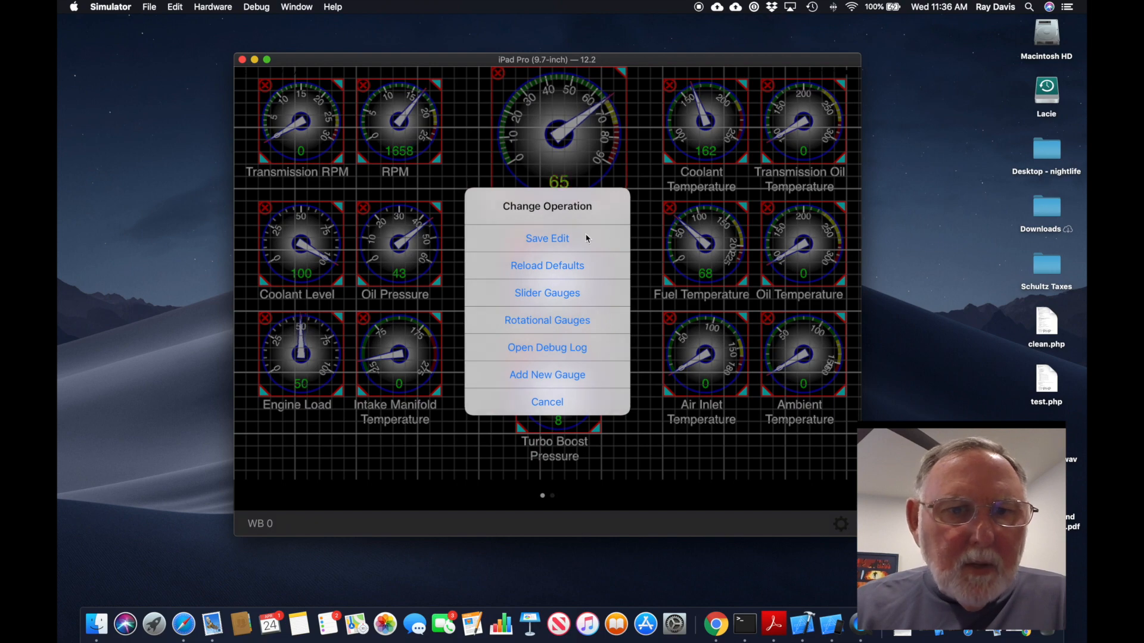
click(558, 238)
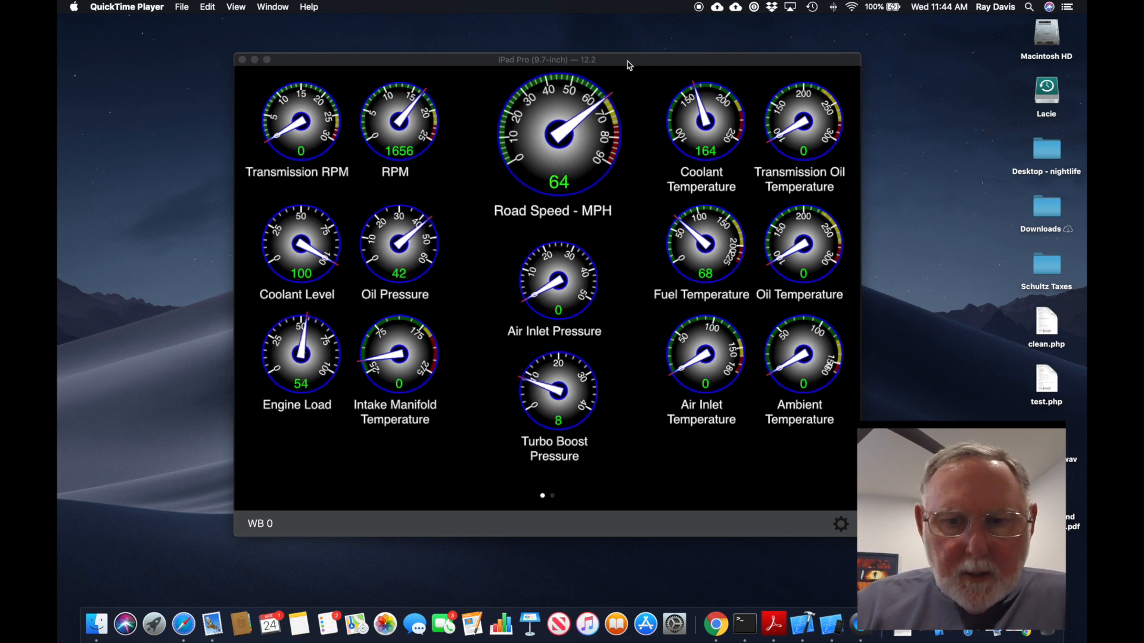
- Switch to Adobe Acrobat Reader and examine the data type and lbf/in² maximum range of A.100 Engine Oil Pressure in J1587_200807.pdf
click(776, 632)
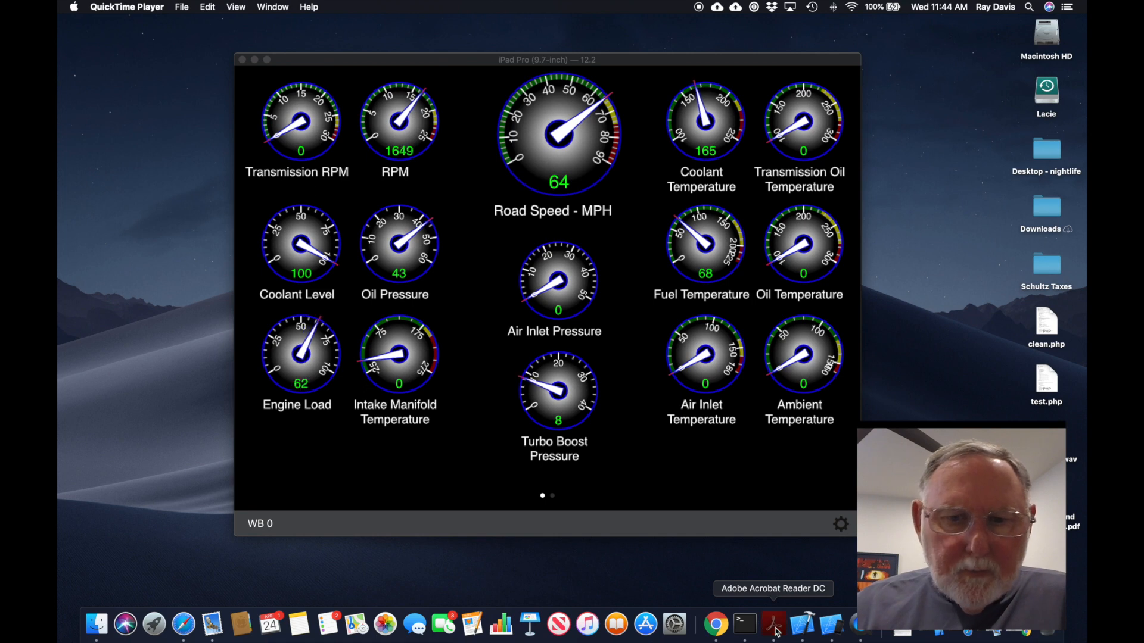
scroll(404, 294, down, 2)
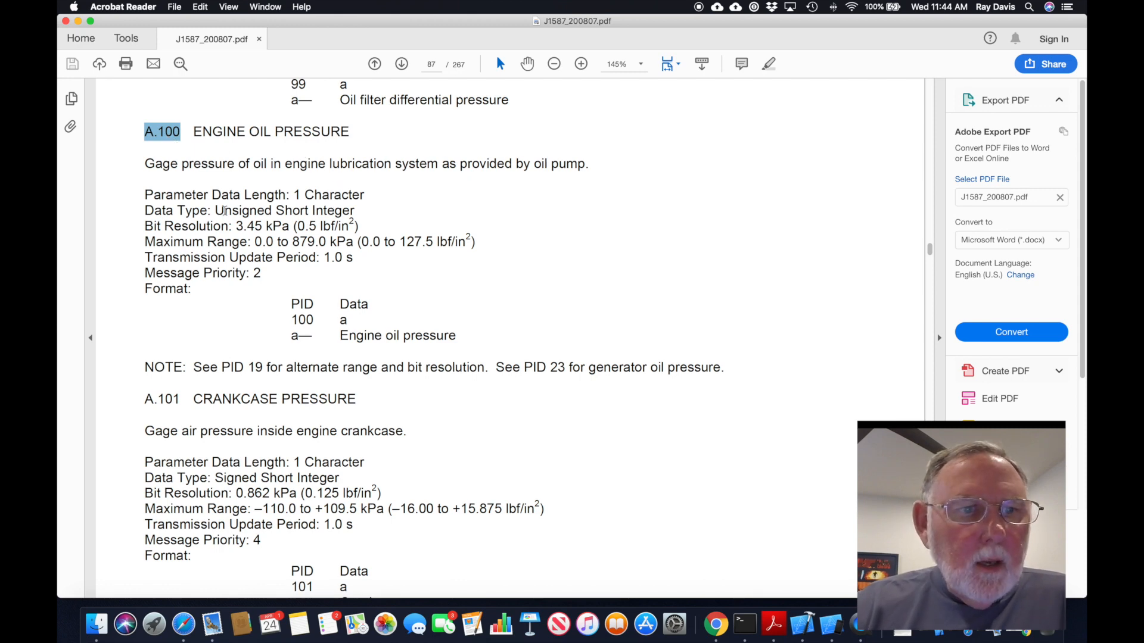
drag(216, 211, 357, 210)
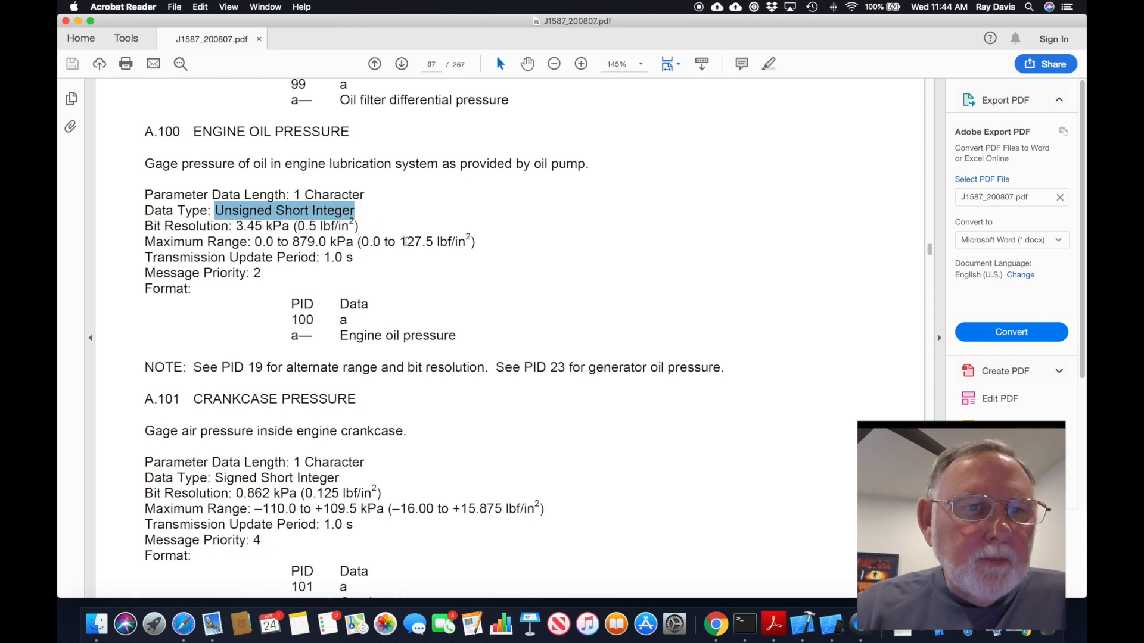
click(297, 226)
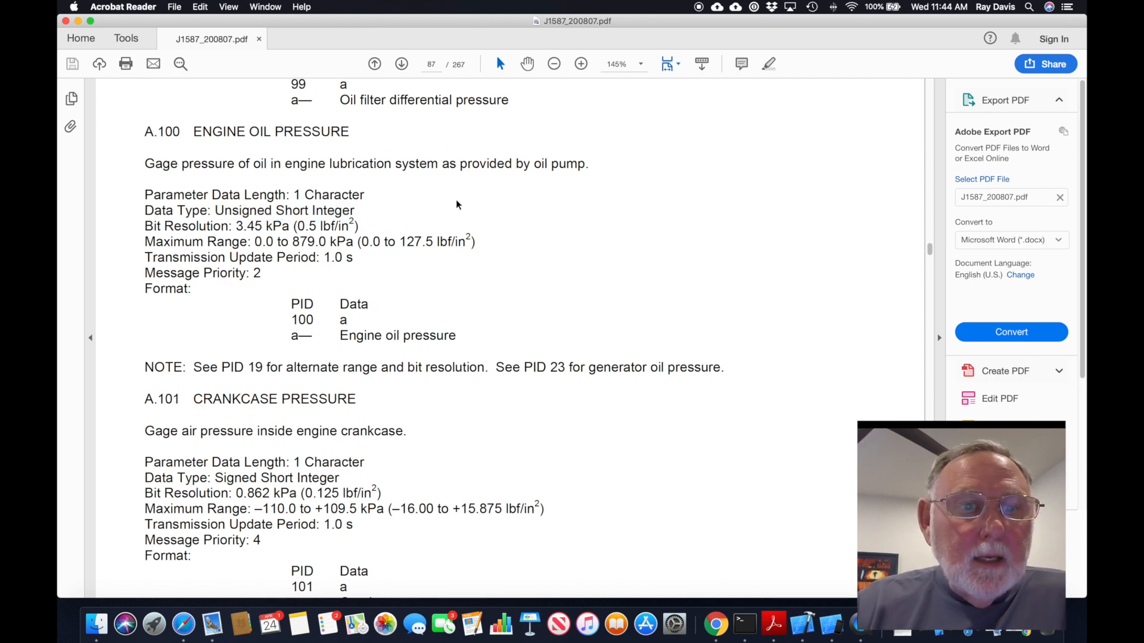
drag(362, 241, 467, 246)
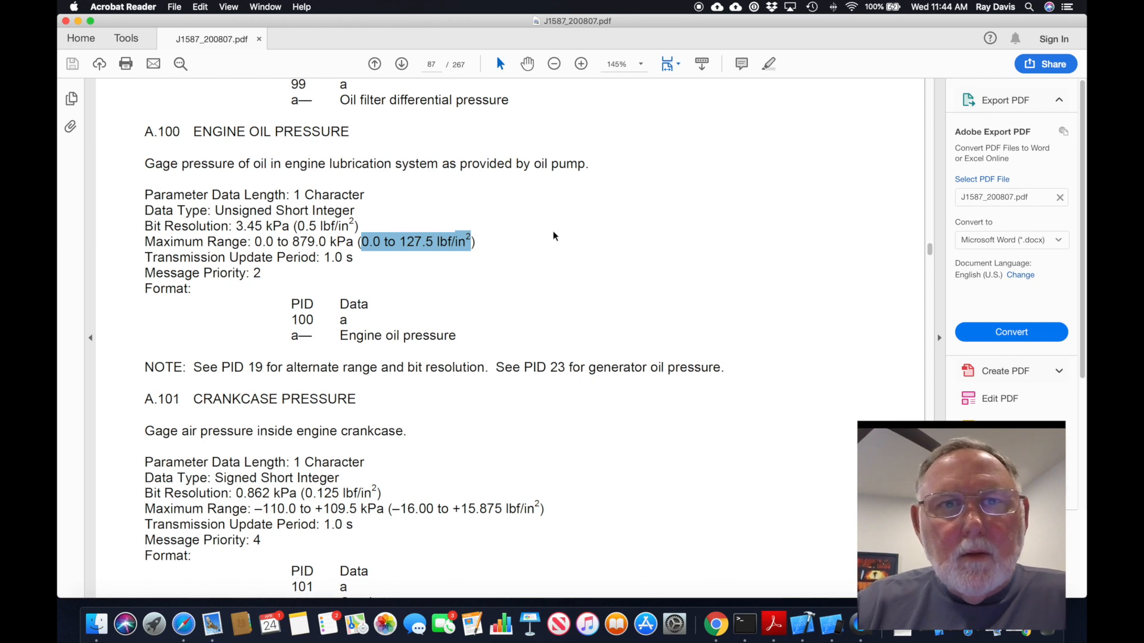
- Return to the gauge dashboard in Simulator, enable gauge editing, and open the settings of the Oil Pressure gauge
key(ctrl+Left)
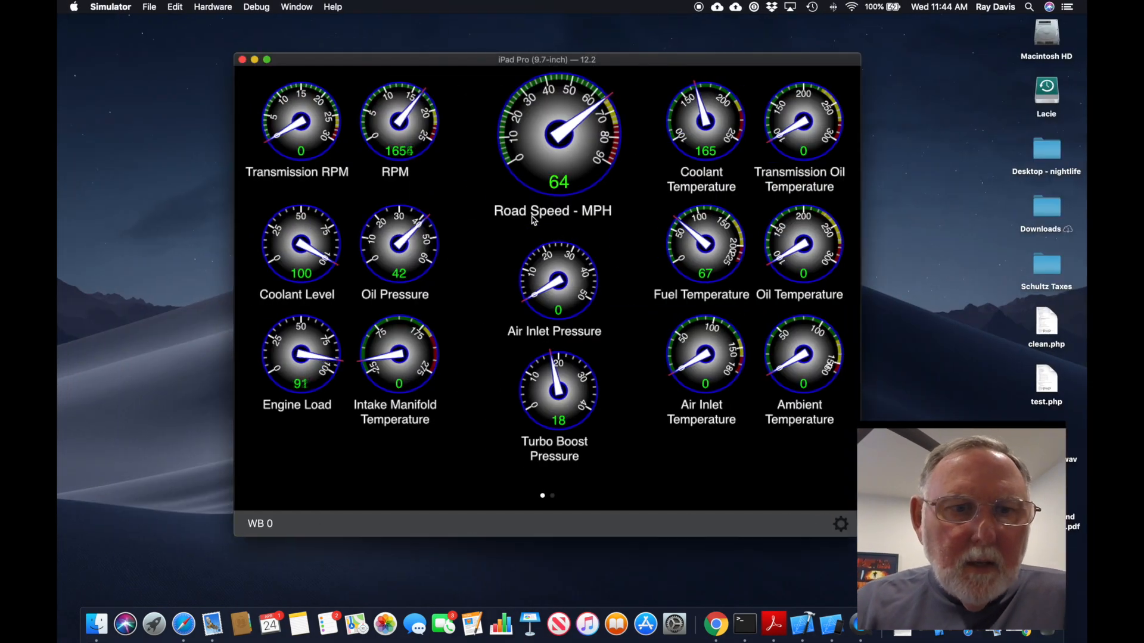
click(839, 524)
click(566, 240)
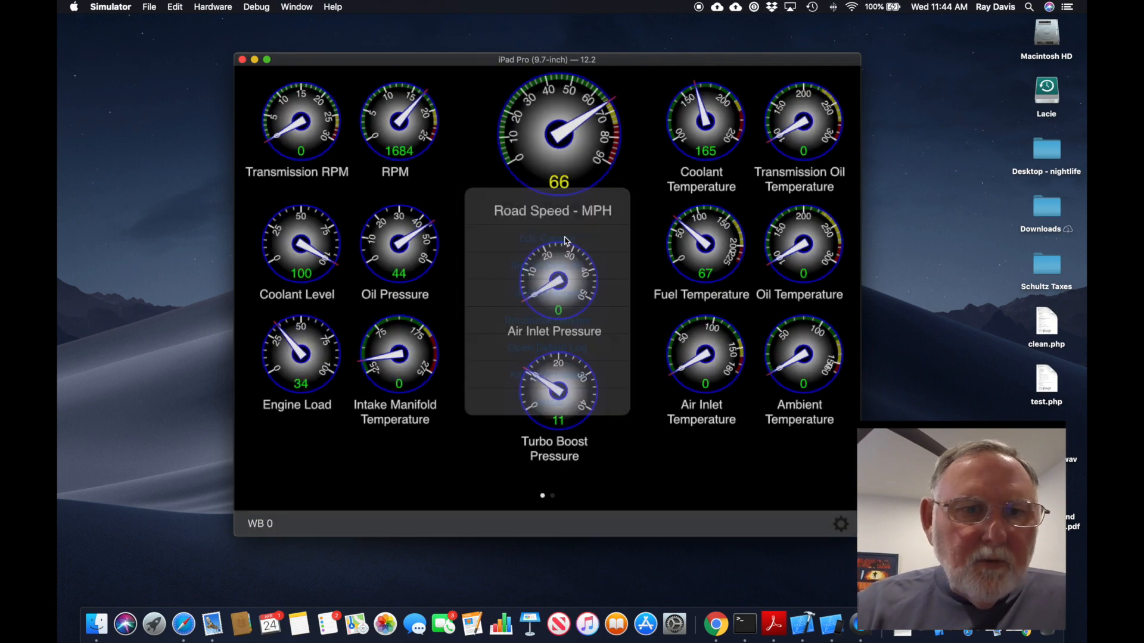
click(415, 247)
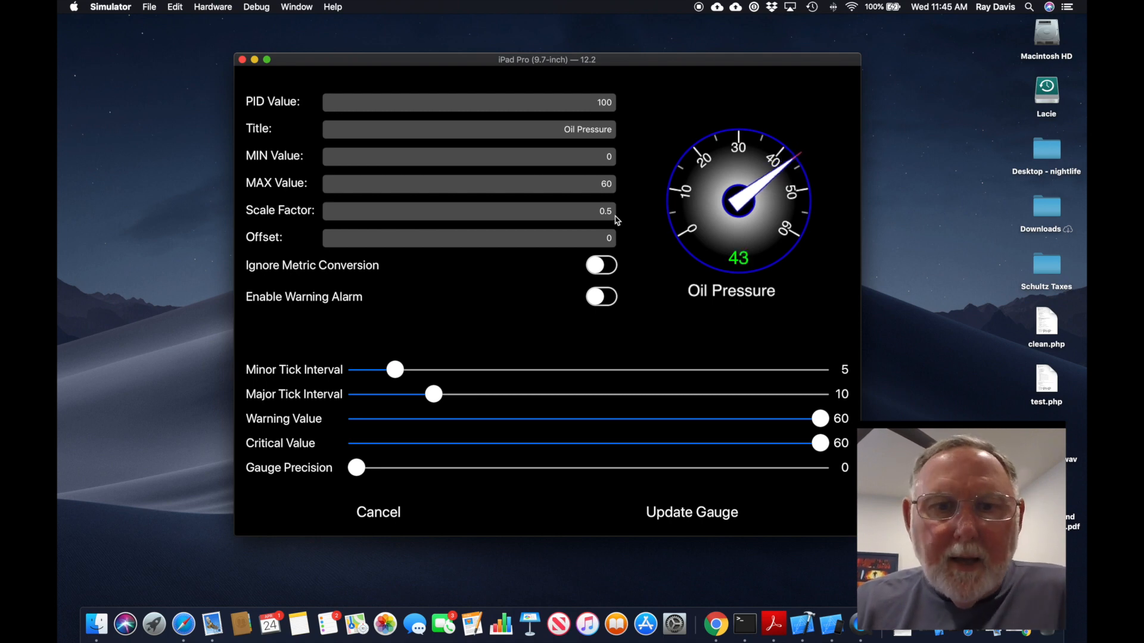
- Open Calculator, divide 48 by 43, and multiply the result by 0.5
click(1029, 7)
text(qc)
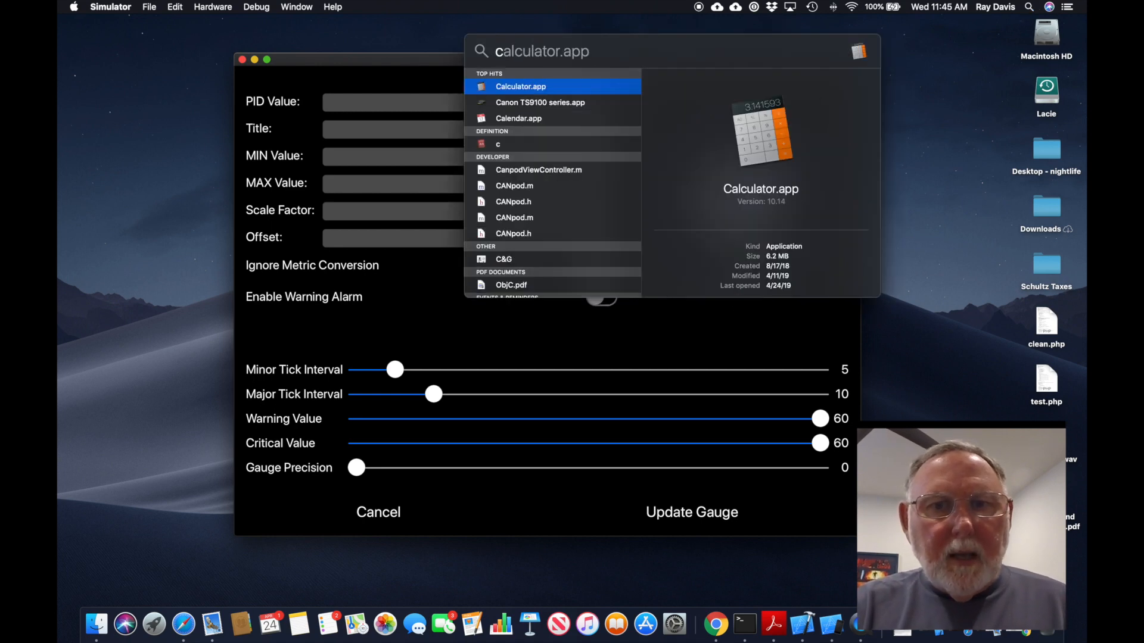
key(Return)
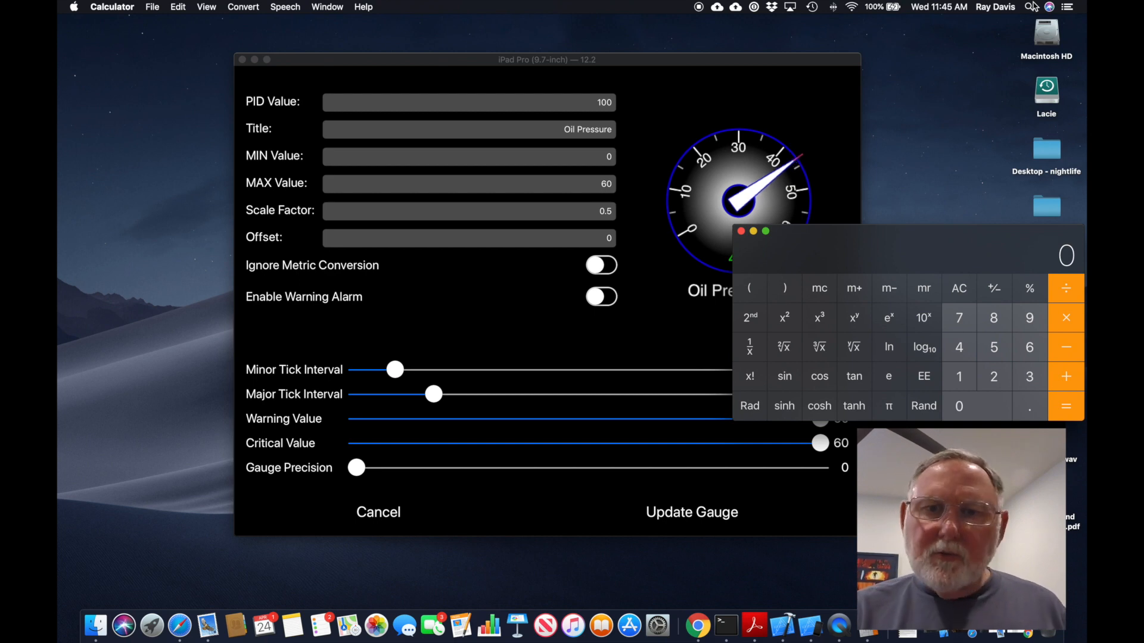
text(48/43)
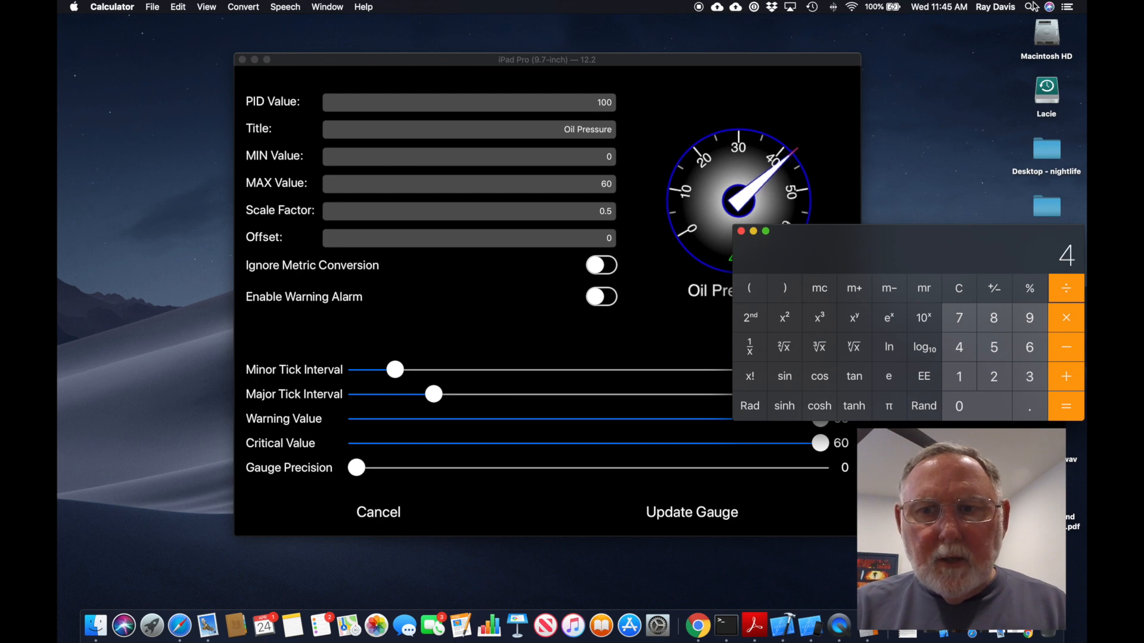
key(Return)
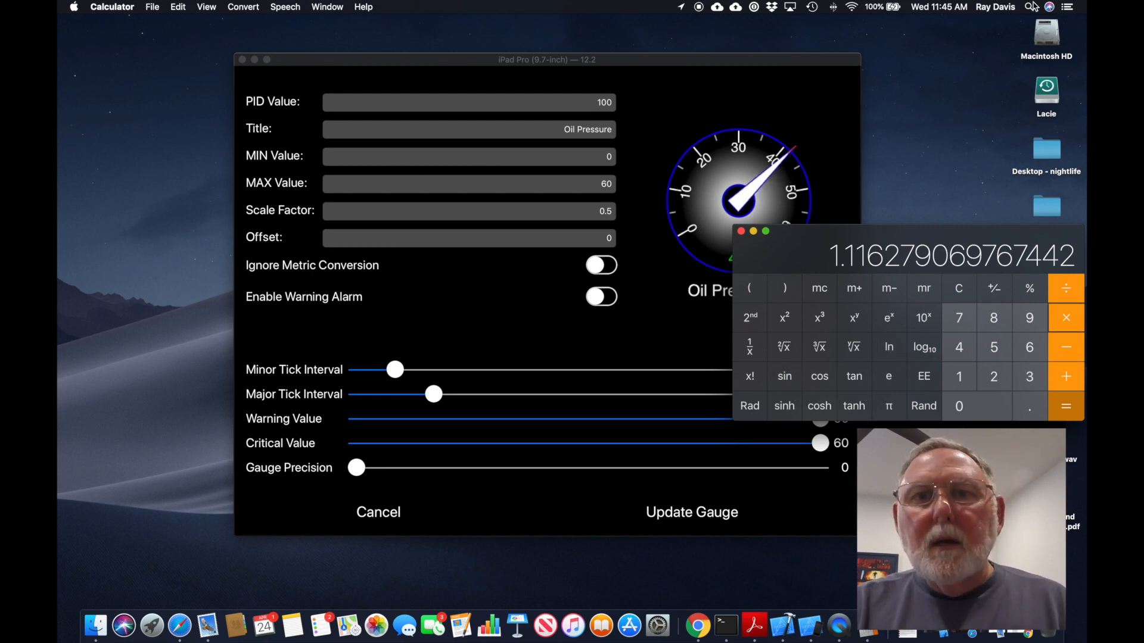
key(Escape)
text(.5)
key(Return)
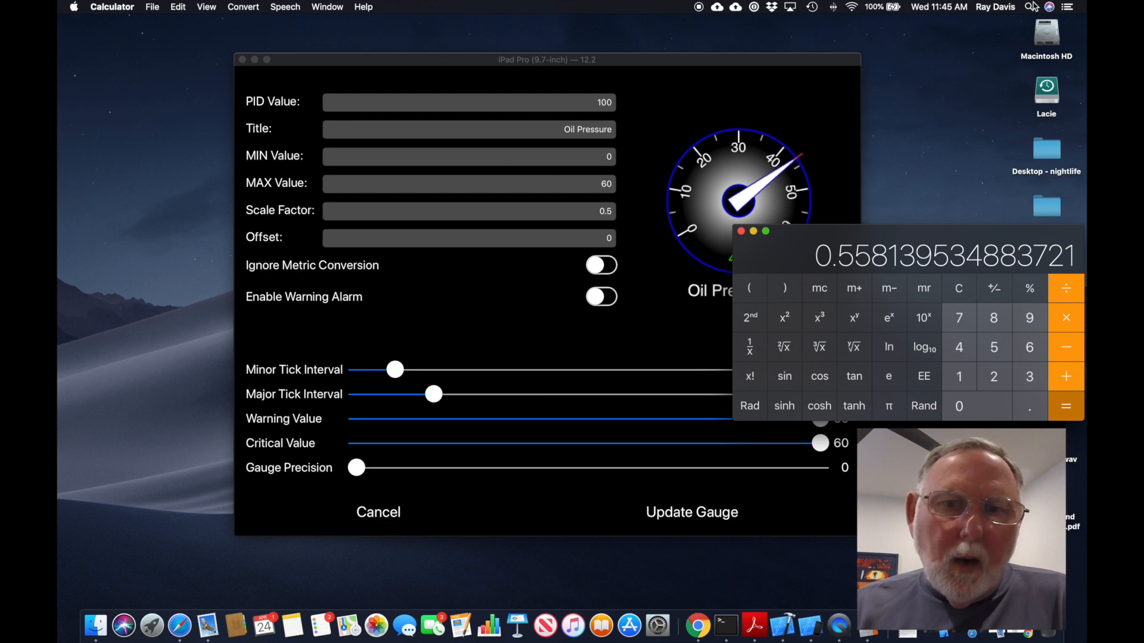
- Return to the Oil Pressure gauge settings and set the Scale Factor to 0.5581
click(650, 259)
click(613, 213)
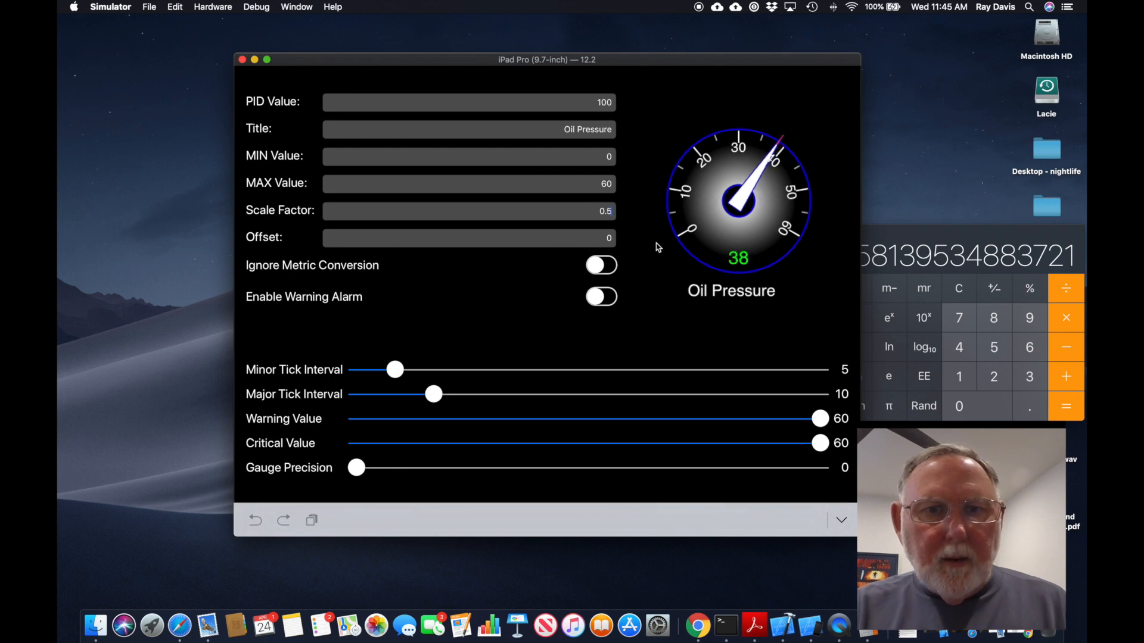
text(55)
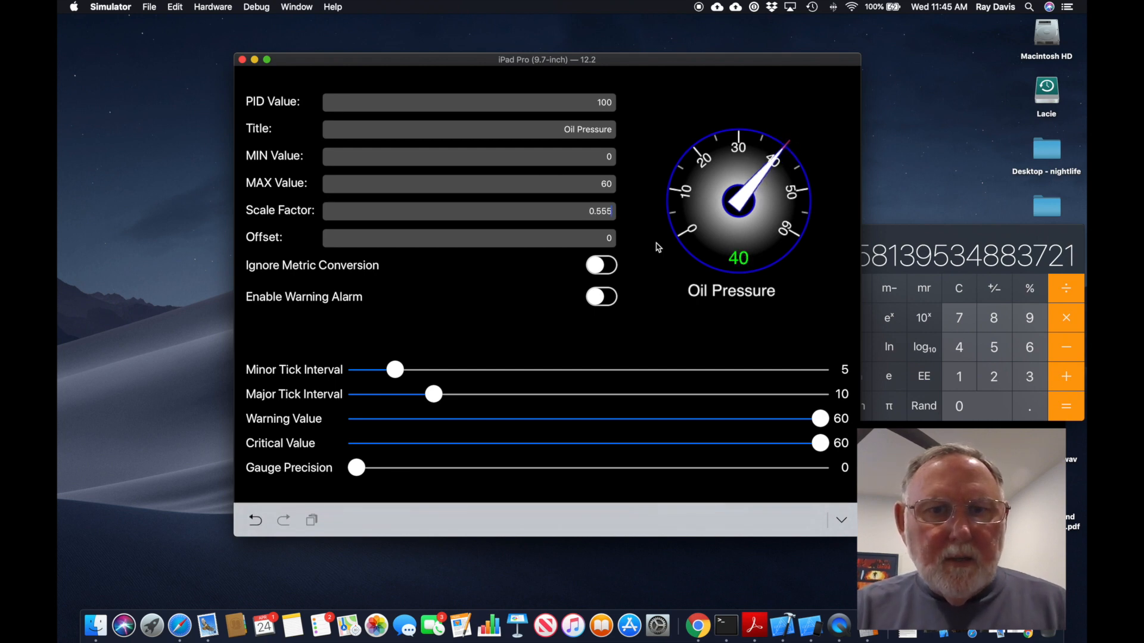
key(BackSpace)
text(81)
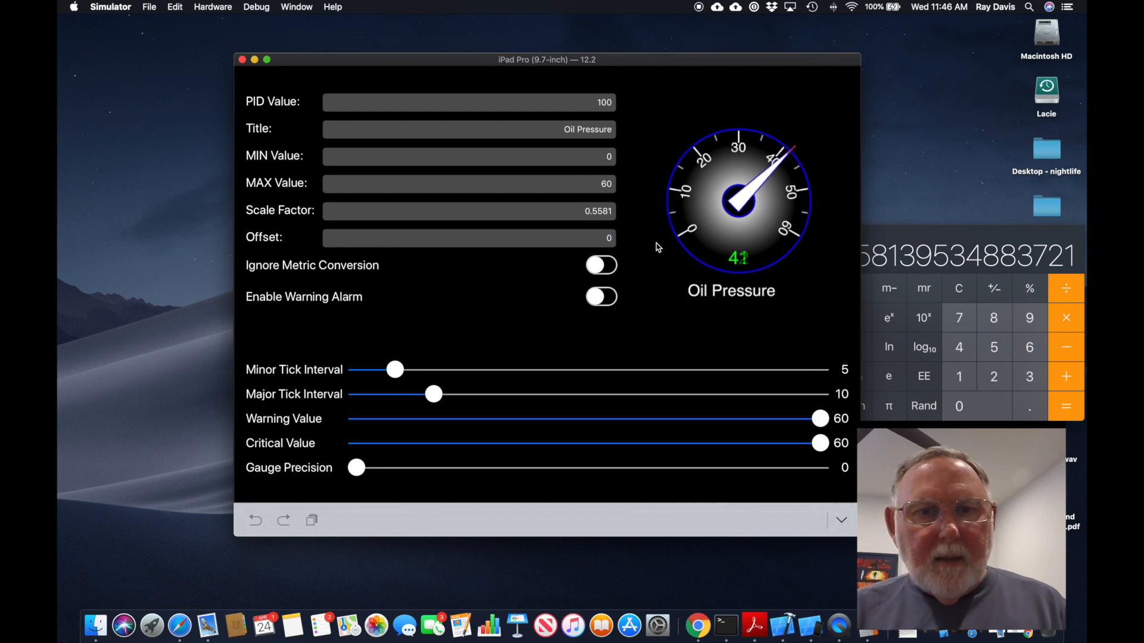
click(656, 245)
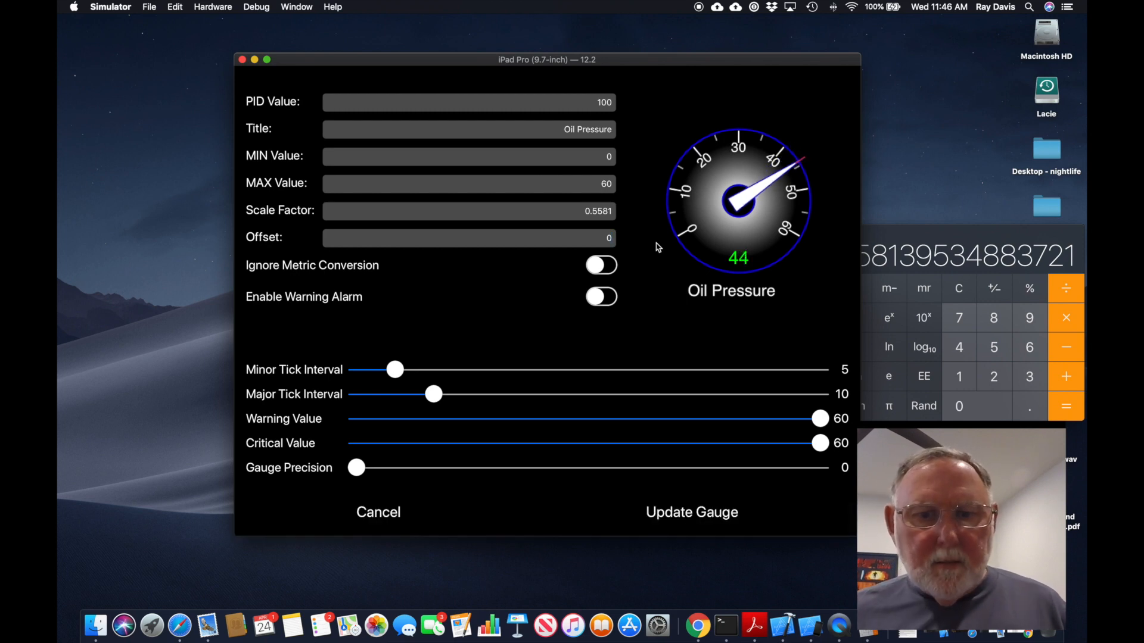
- Update the Oil Pressure gauge with its new settings and save the dashboard edit
click(722, 512)
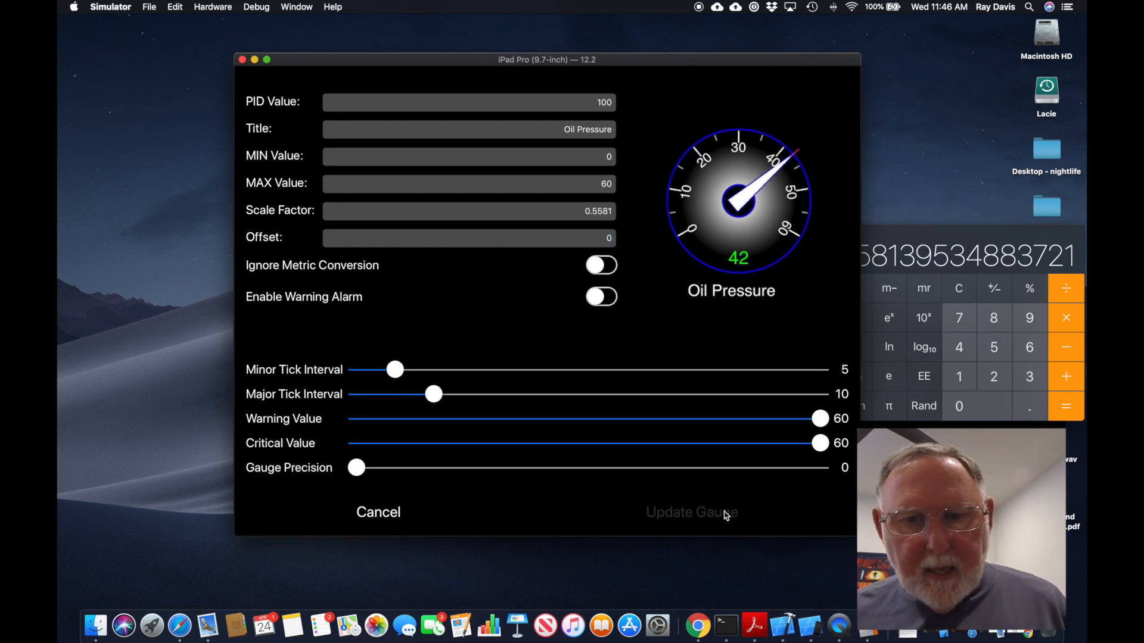
click(840, 524)
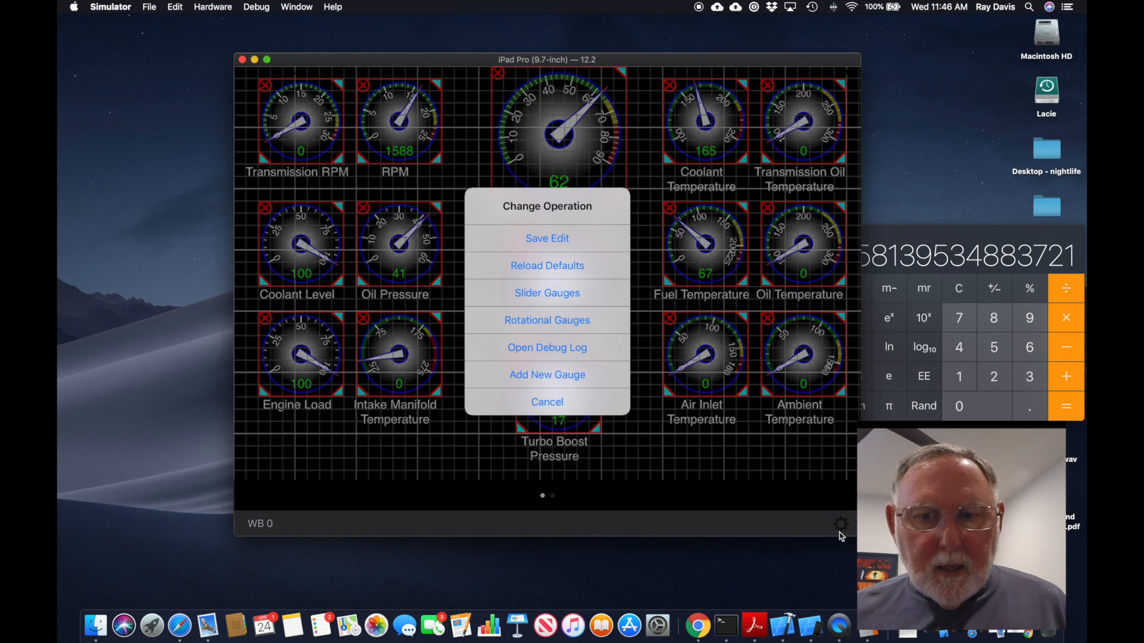
click(559, 246)
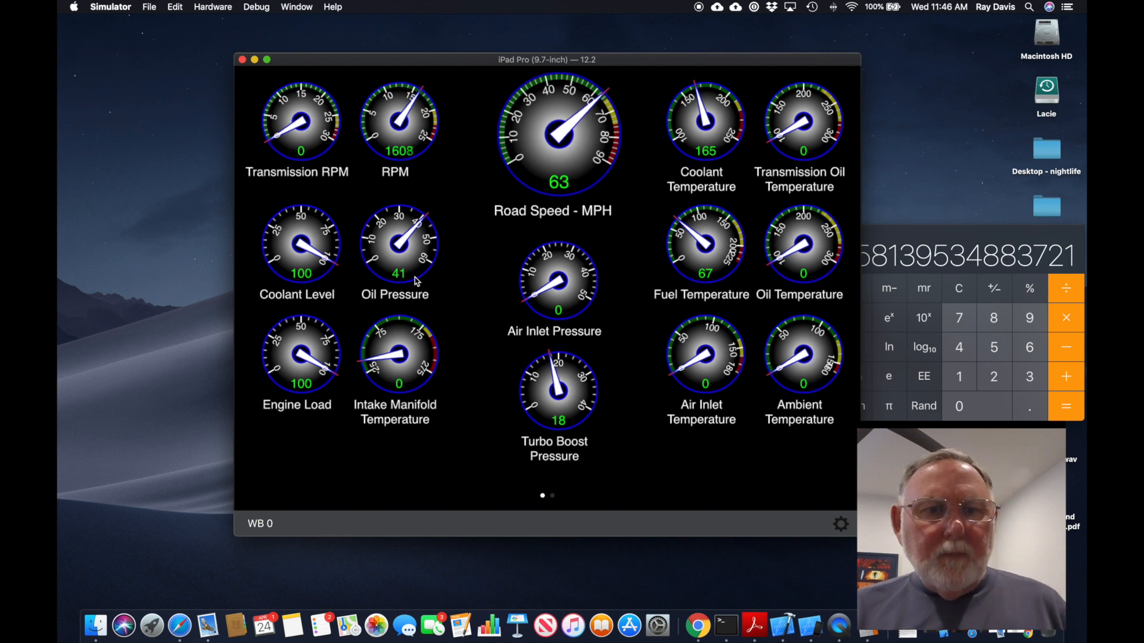
- Go to the iPad home screen, reopen RV Dash, and open the Coolant Temperature gauge's settings in edit mode
key(shift+super+h)
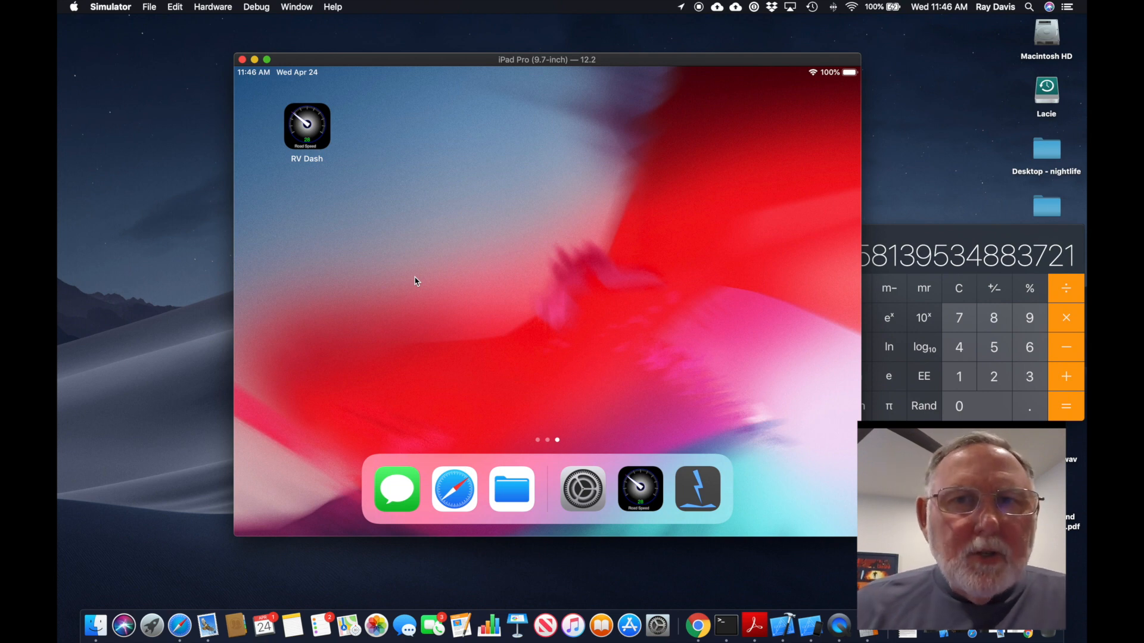
click(310, 128)
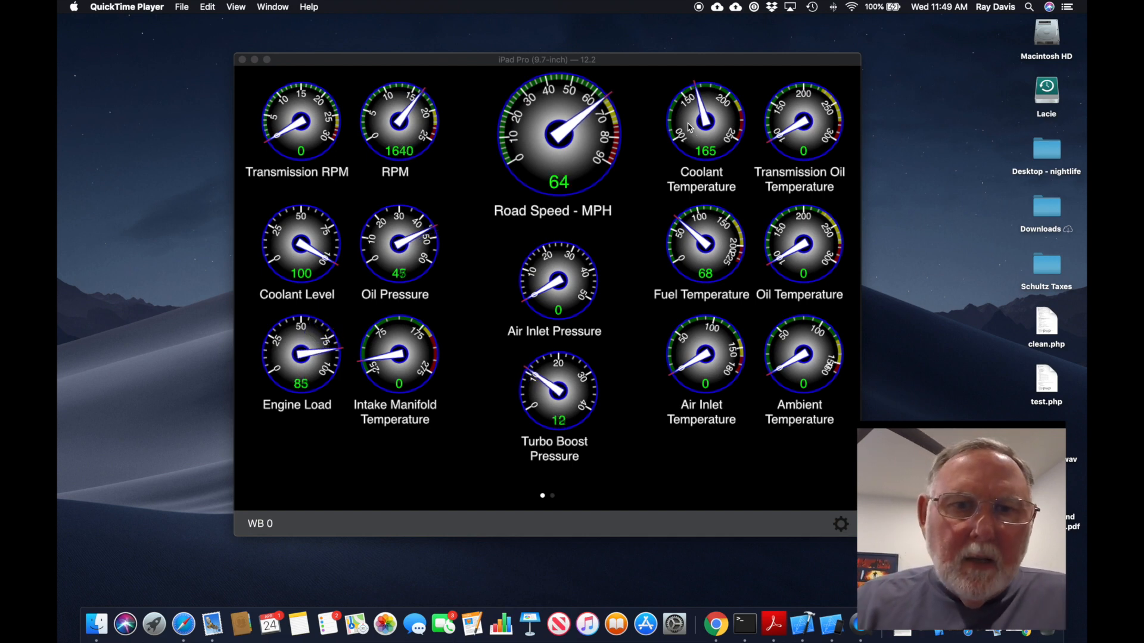
click(842, 531)
click(842, 530)
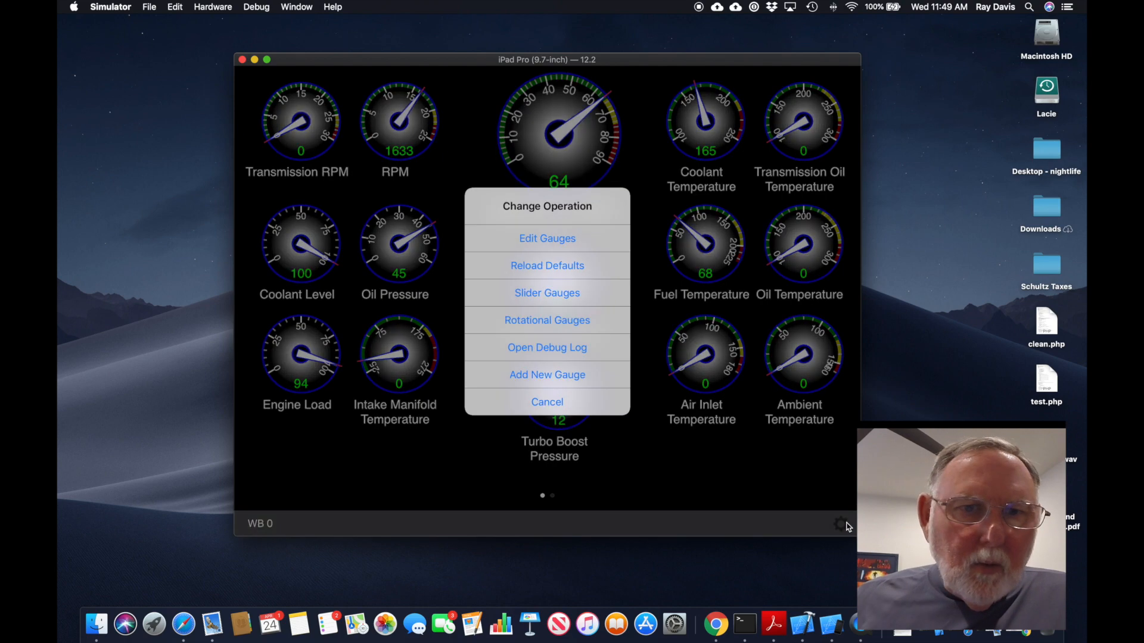
click(548, 238)
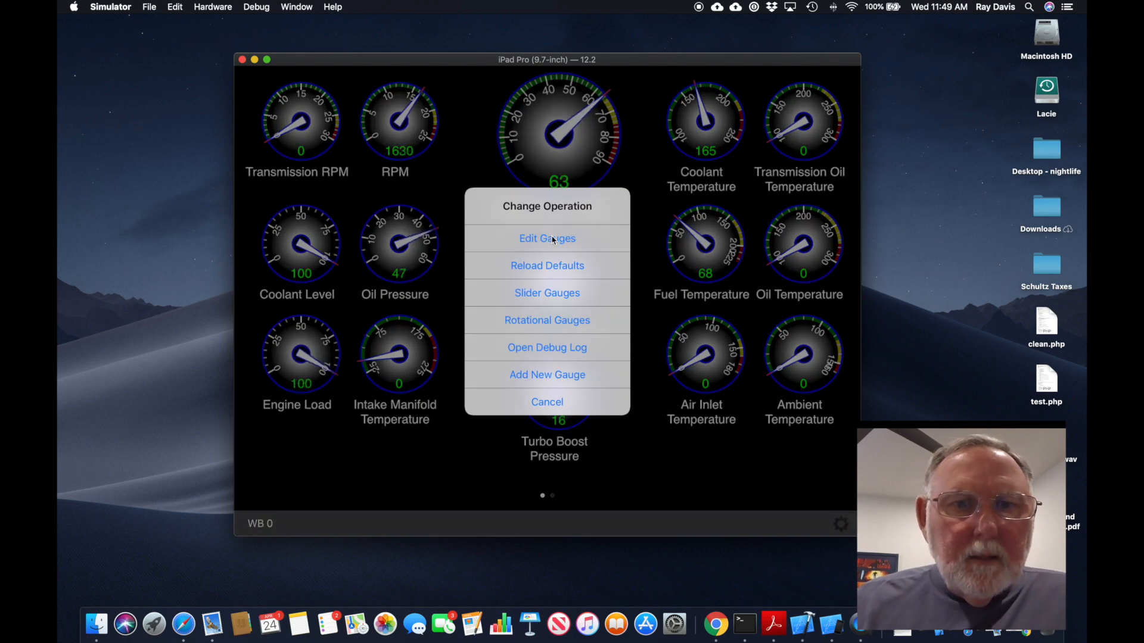
click(711, 139)
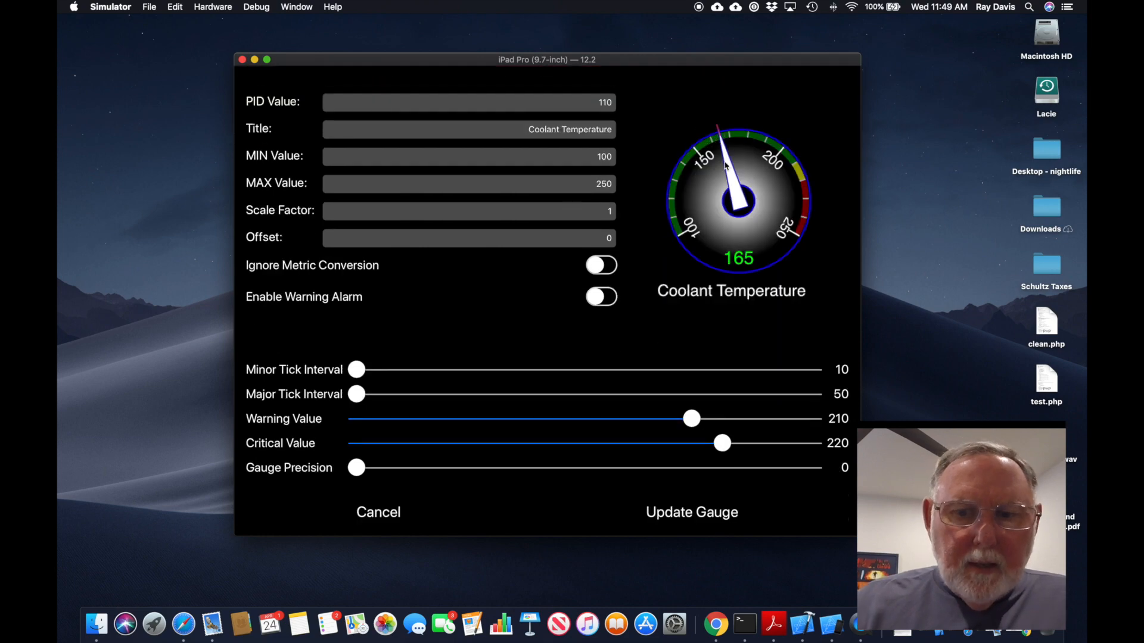
- Examine the maximum range of A.110 Engine Coolant Temperature in J1587_200807.pdf in Adobe Acrobat Reader, and return to the gauge settings in Simulator
click(773, 624)
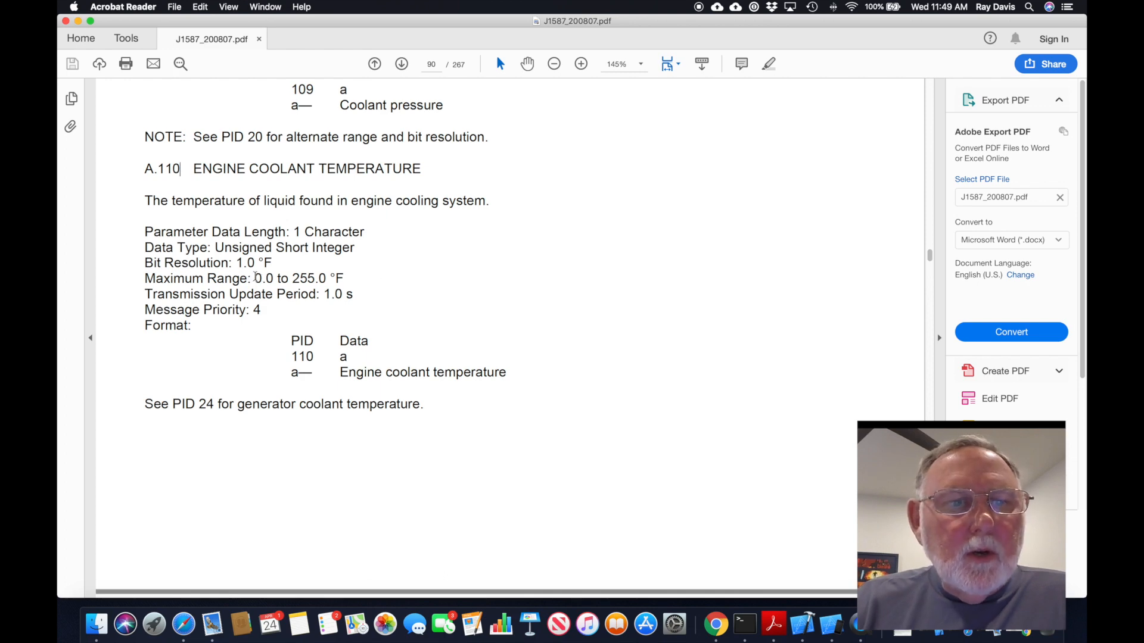
drag(254, 278, 303, 278)
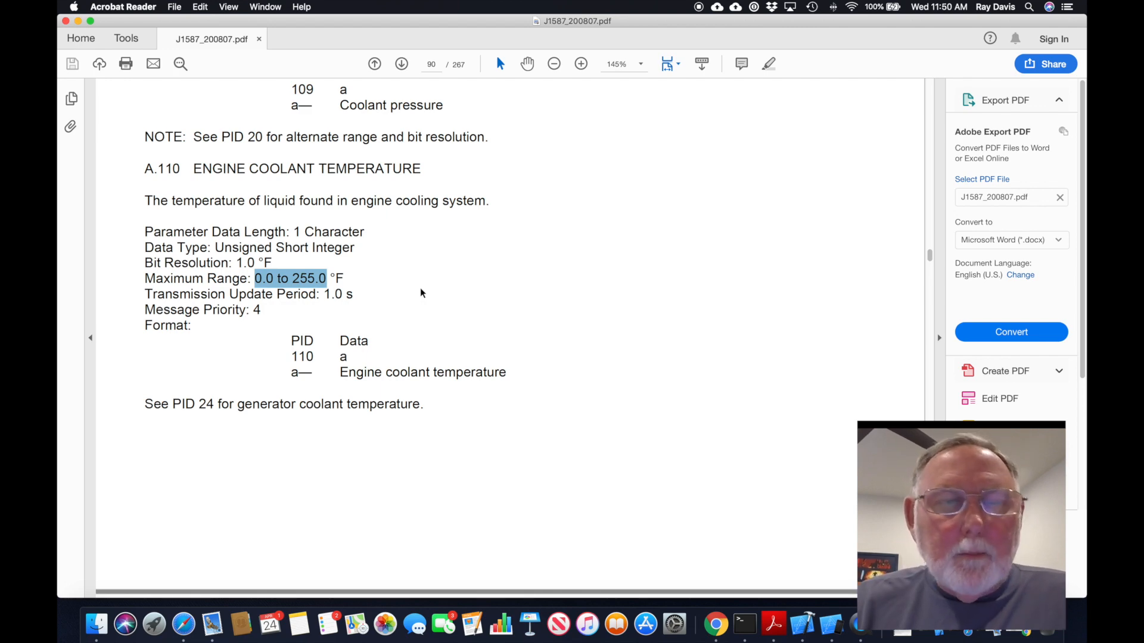
scroll(421, 292, up, 1)
key(ctrl+Left)
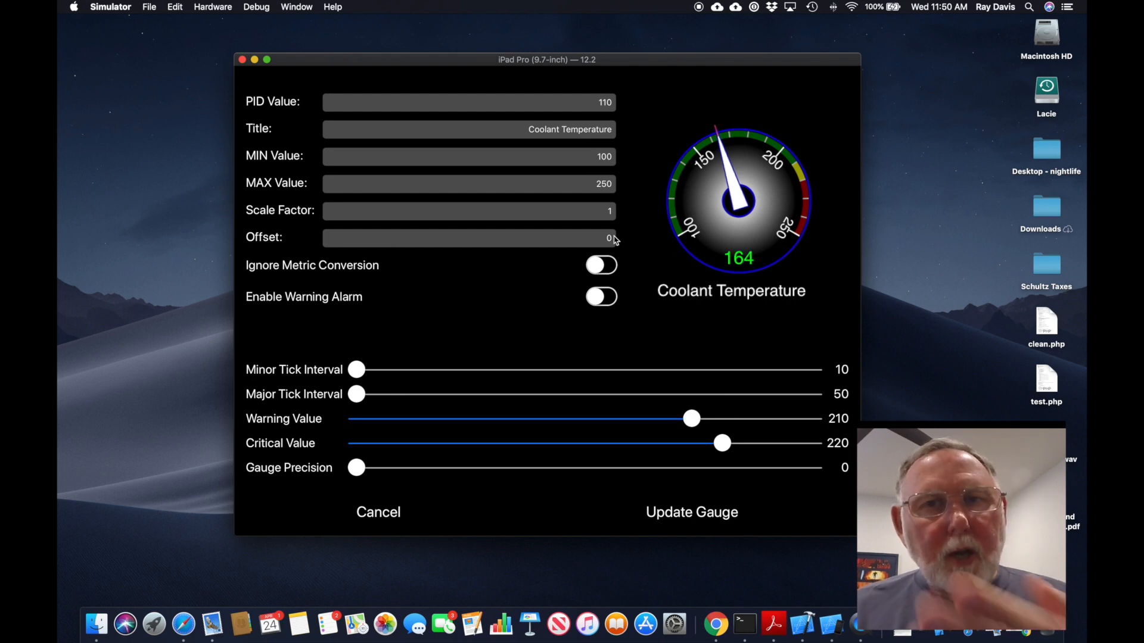
- Set the Coolant Temperature gauge's Offset to 20
click(614, 239)
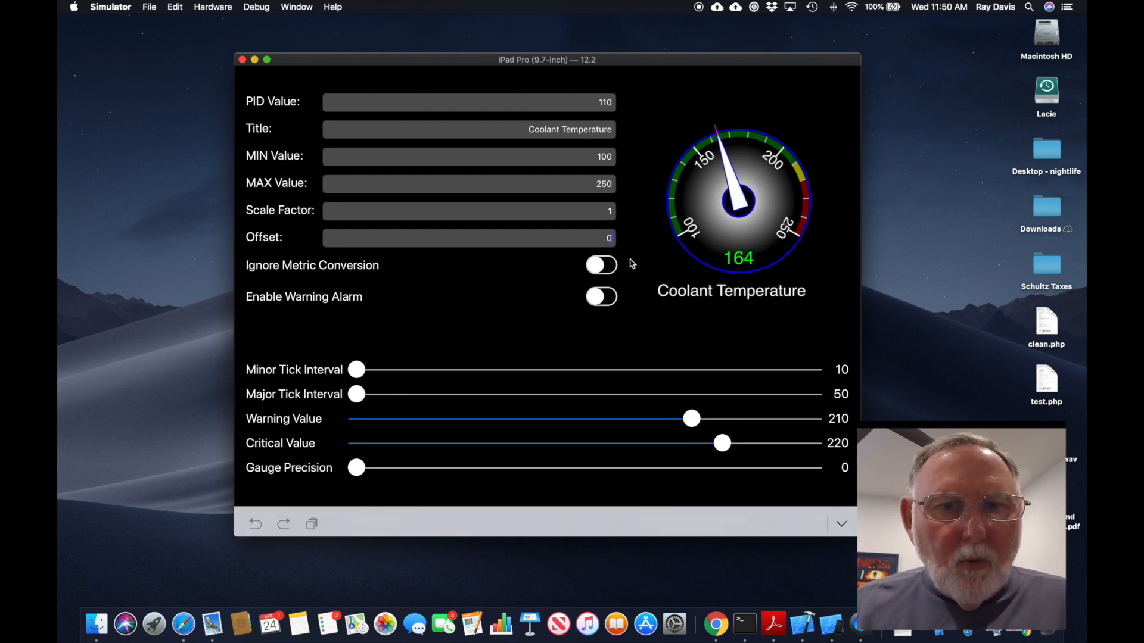
key(BackSpace)
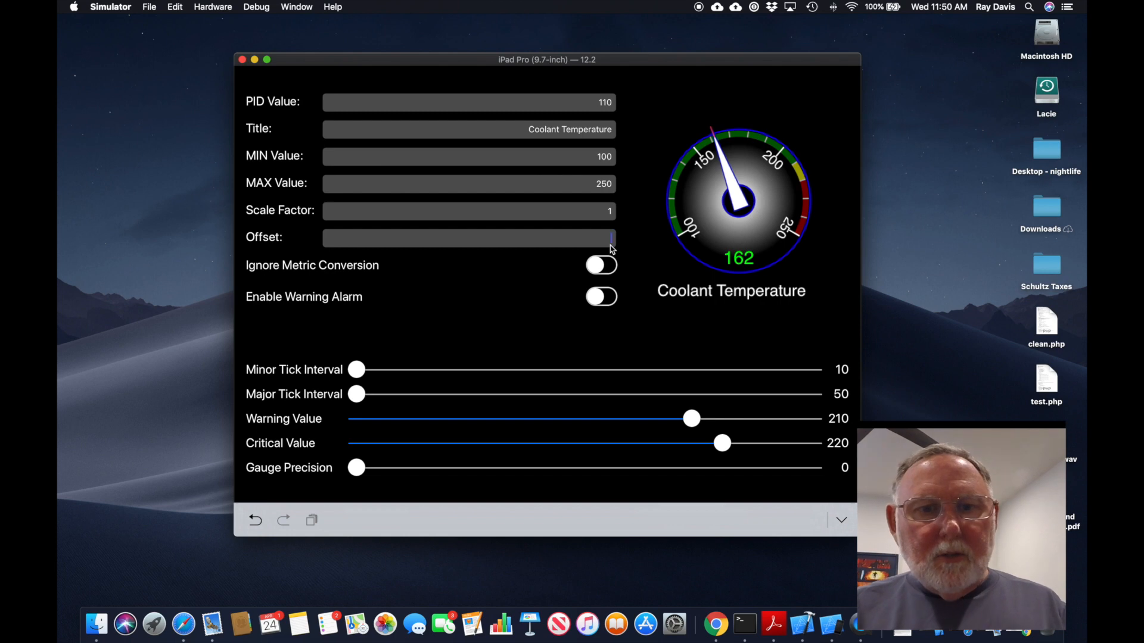
text(20)
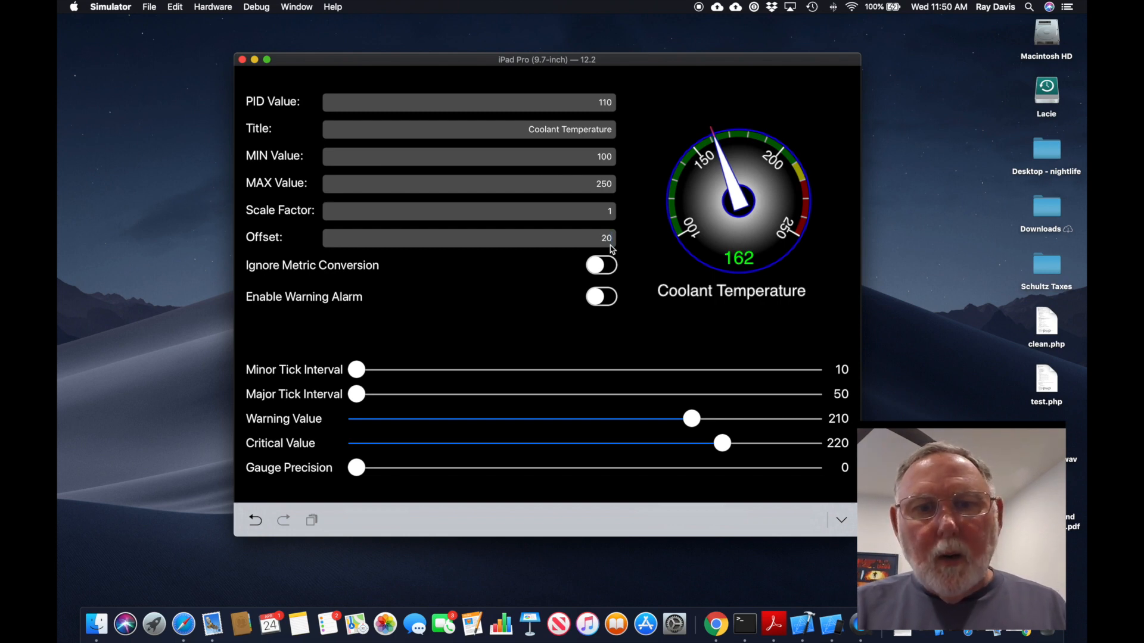
key(Return)
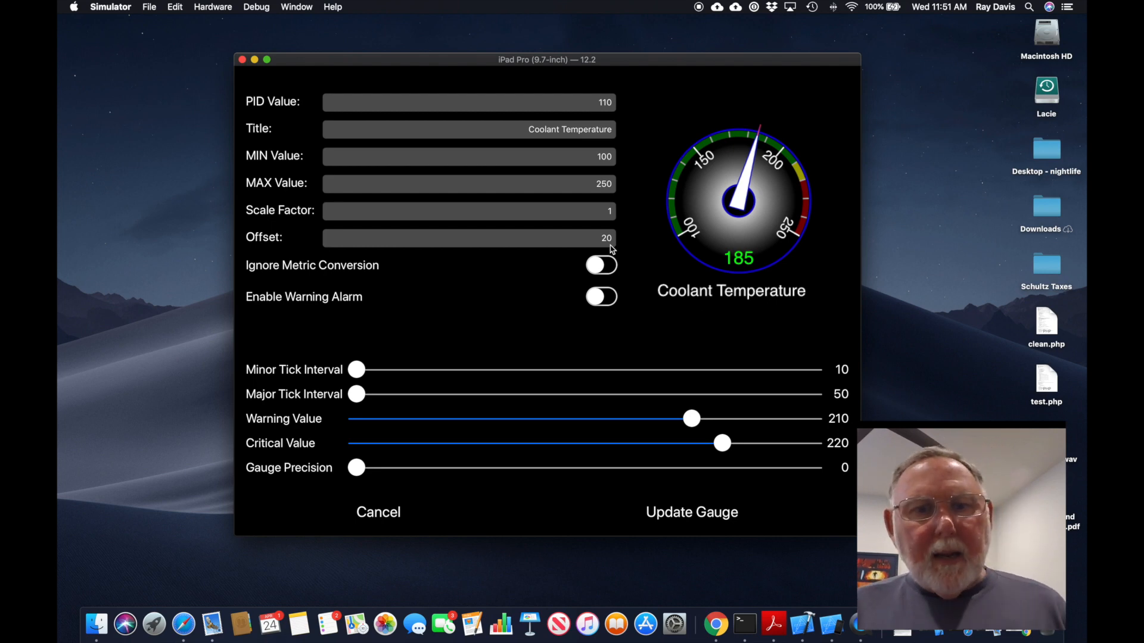
- Replace the Coolant Temperature gauge's Offset with 10
click(612, 246)
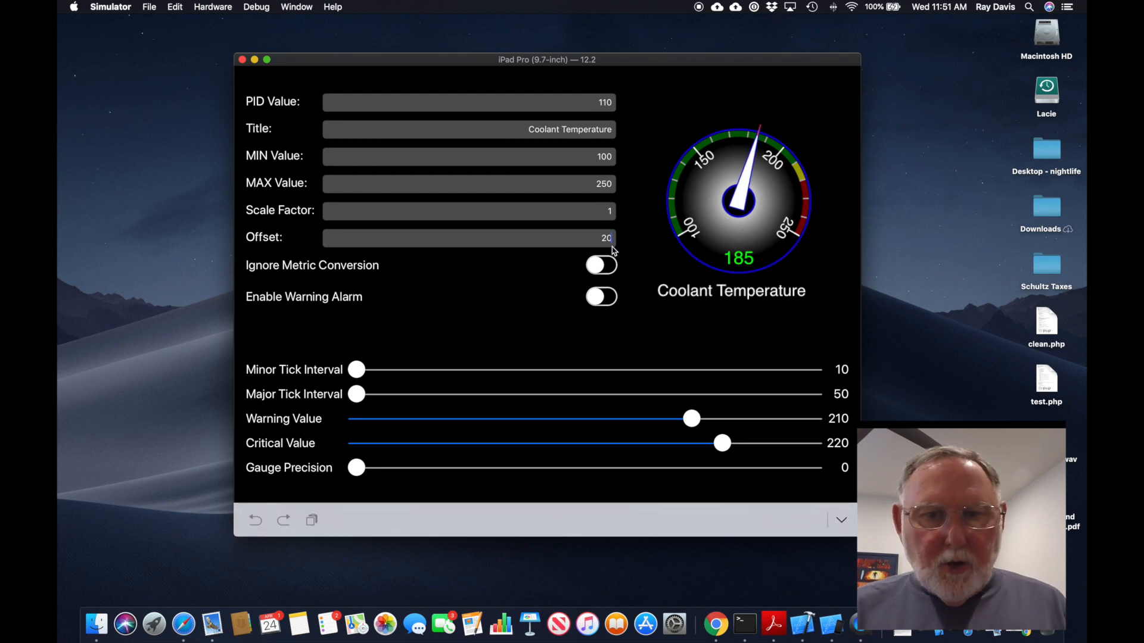
key(BackSpace)
key(BackSpace)
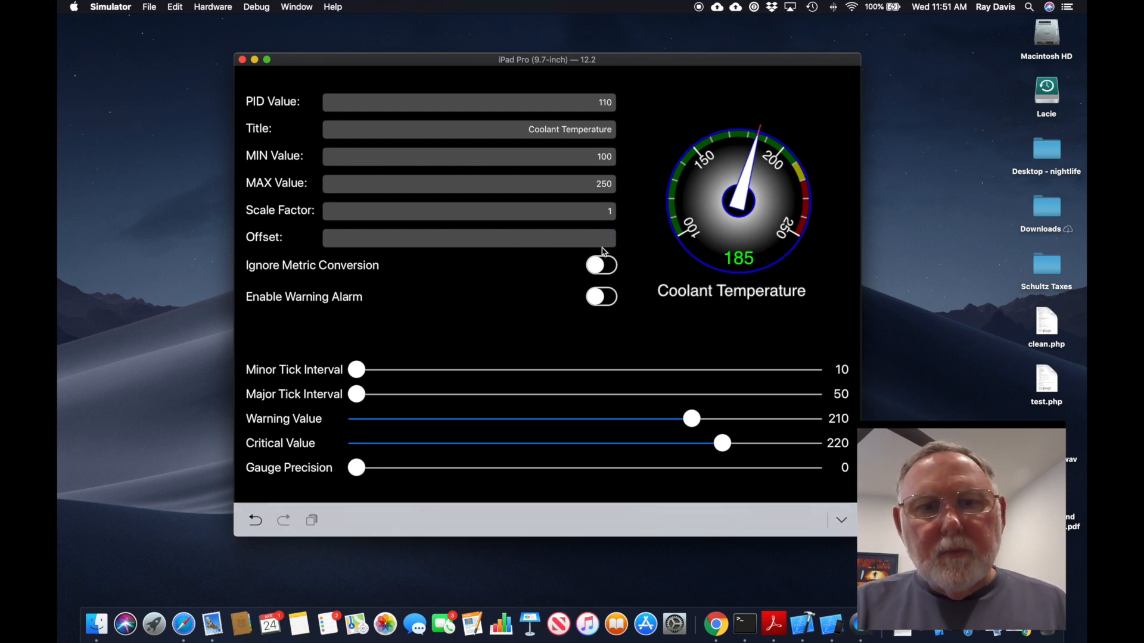
text(10)
key(Return)
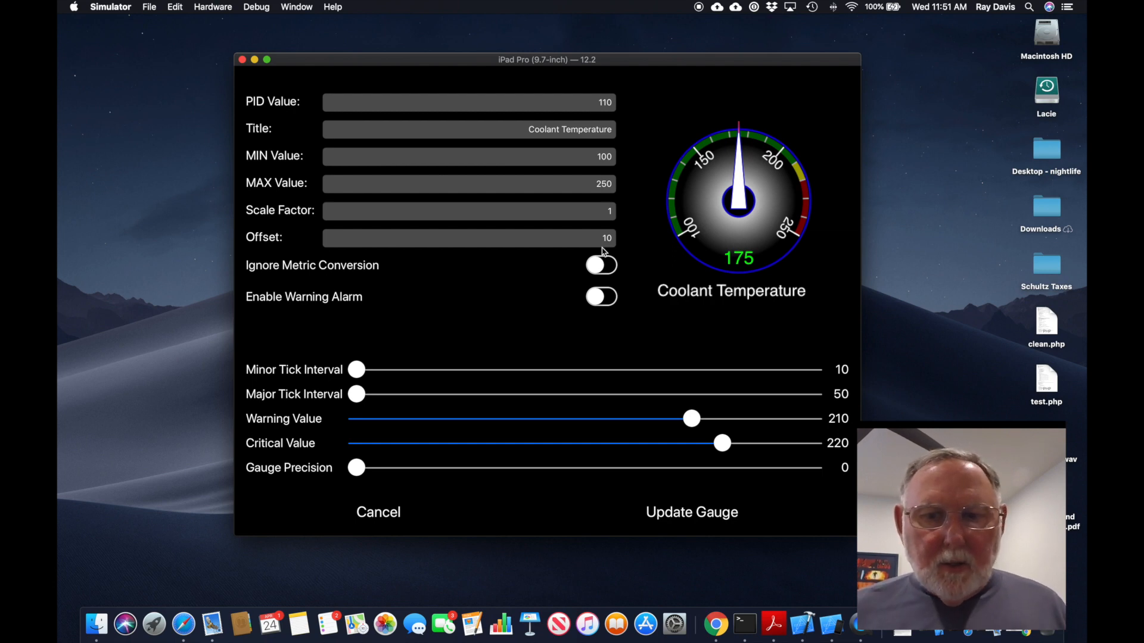
- Open Calculator and divide 175 by 165 to work out a scale factor for the Coolant Temperature gauge
click(1028, 7)
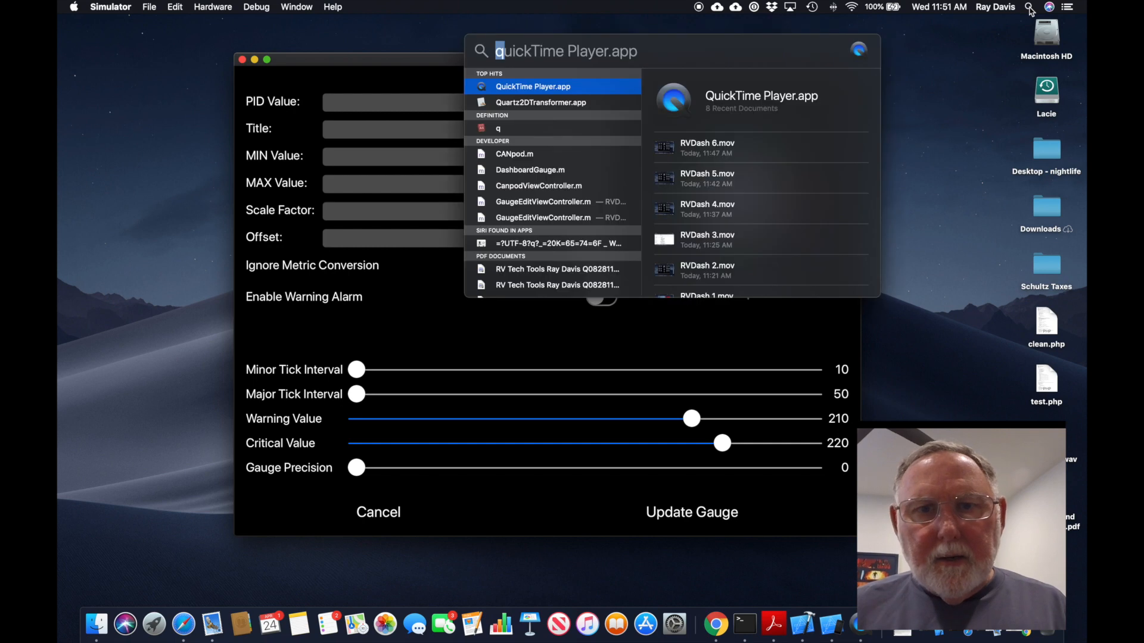
text(calc)
key(Return)
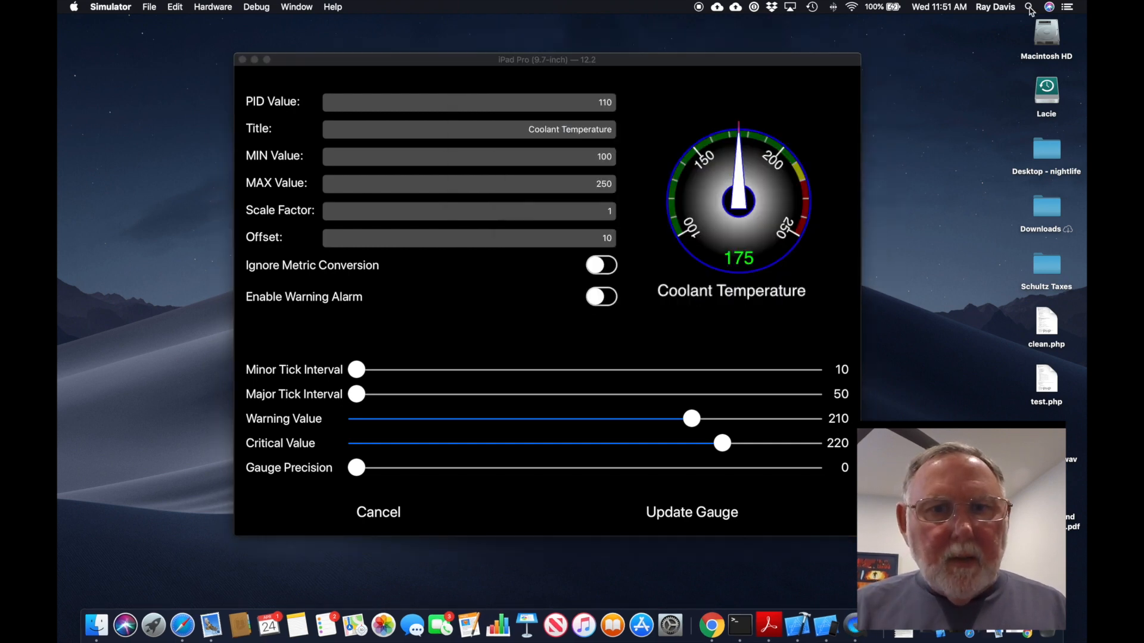
text(175)
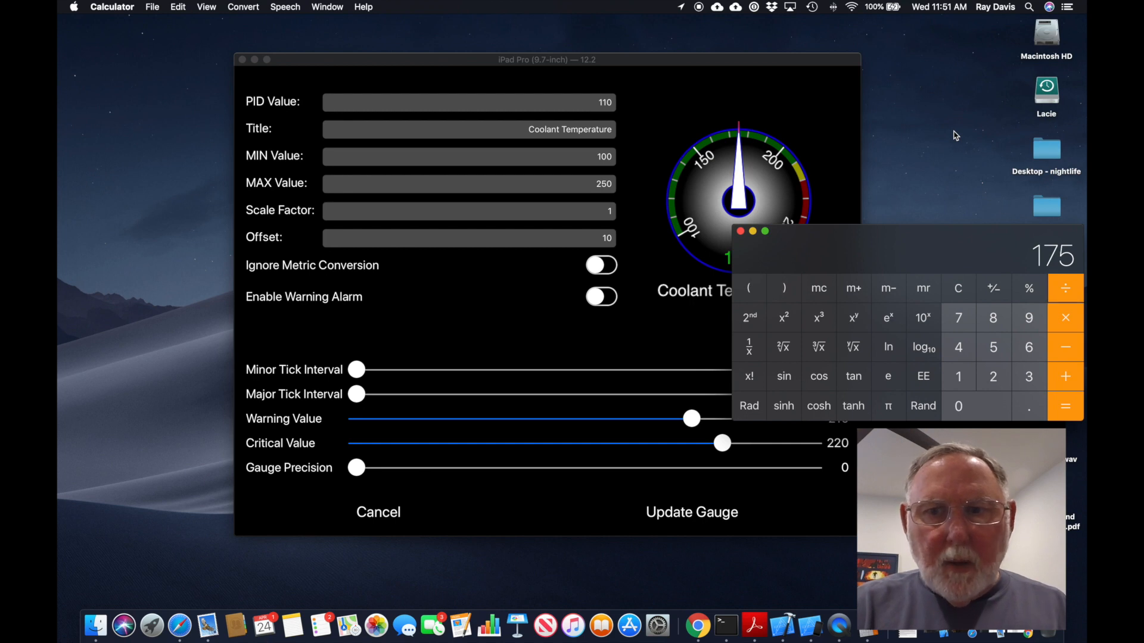
text(165)
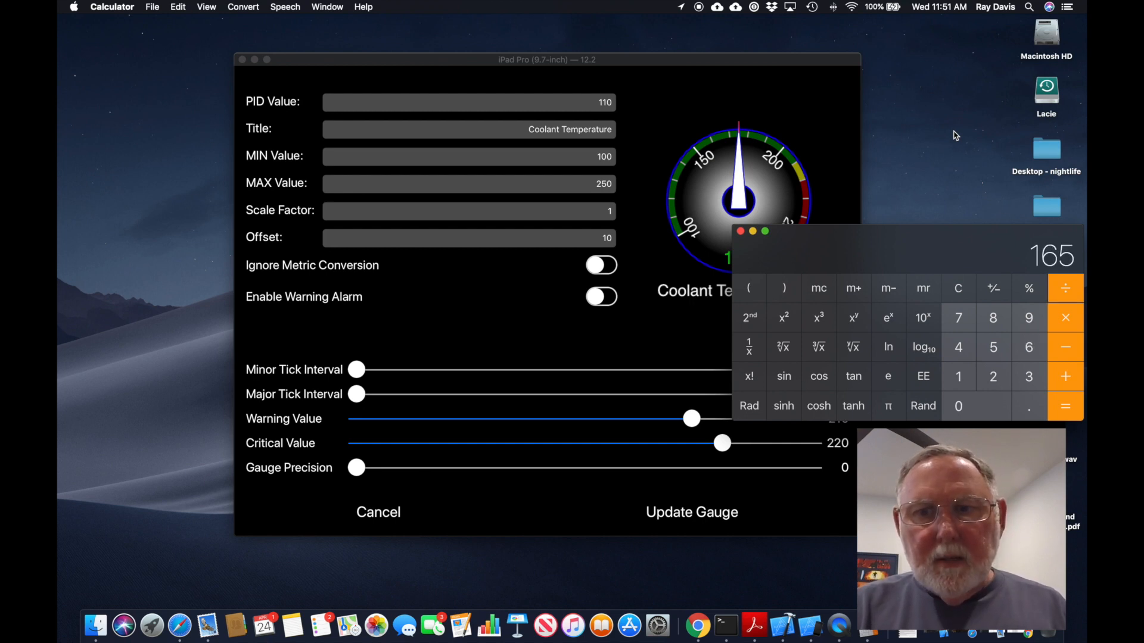
key(Return)
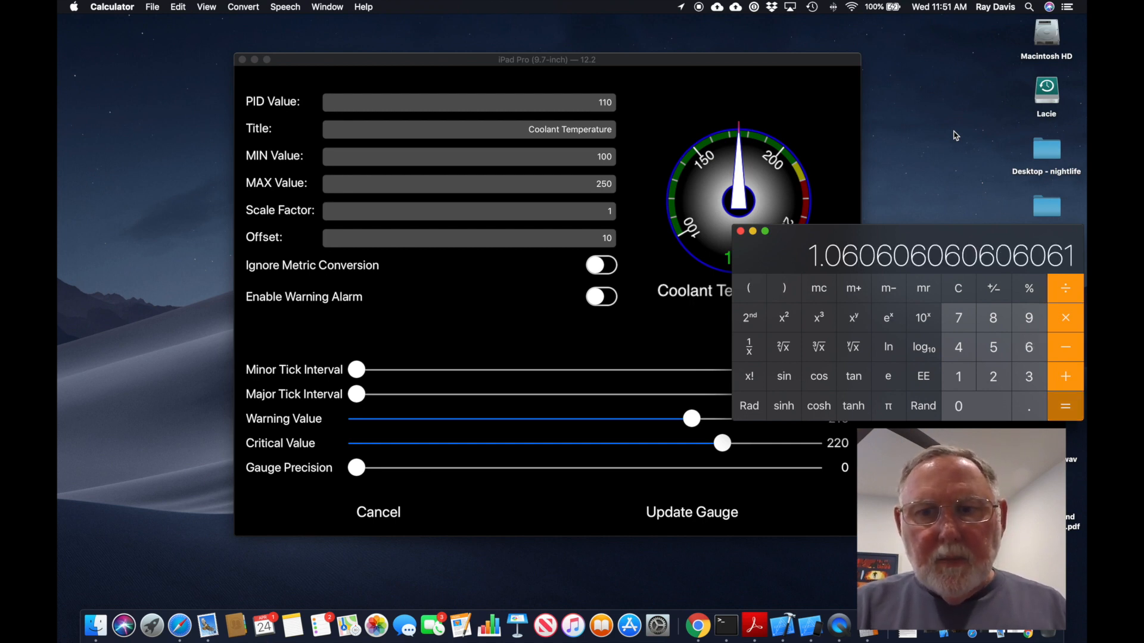
text(*1)
key(Return)
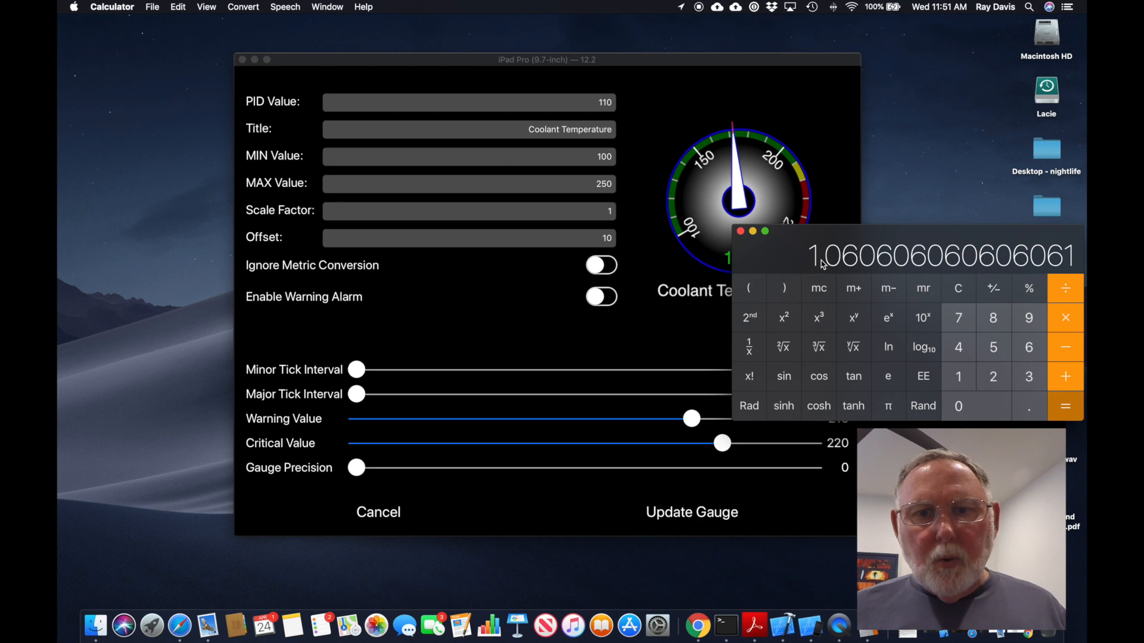
- Return to the gauge settings in Simulator and set the Coolant Temperature gauge's Scale Factor to 1.06
click(576, 219)
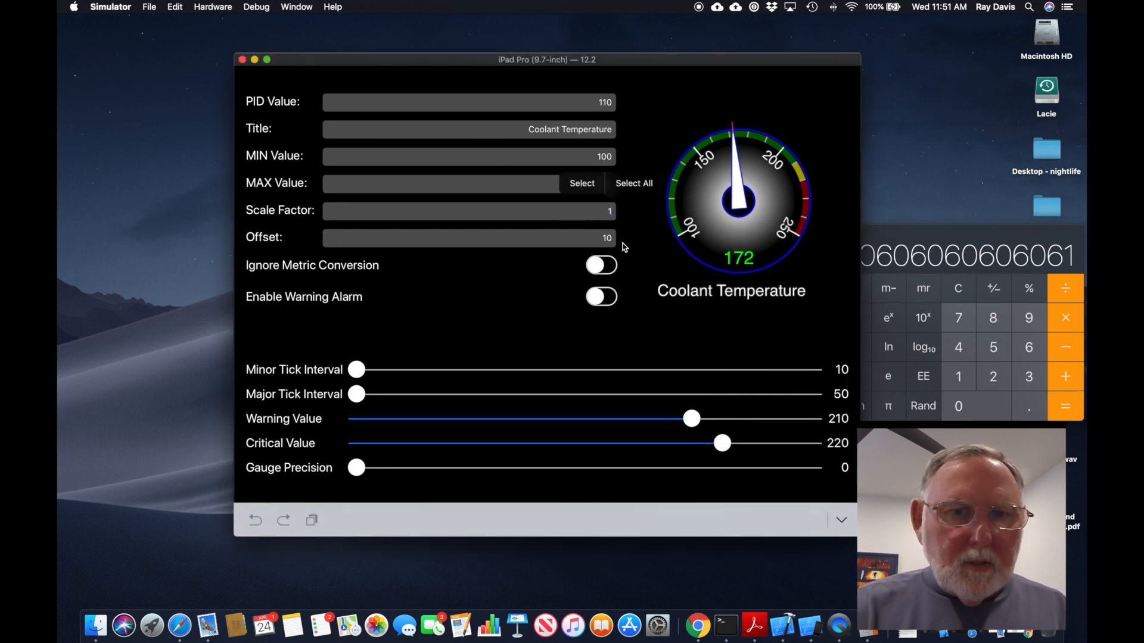
text(250)
key(Tab)
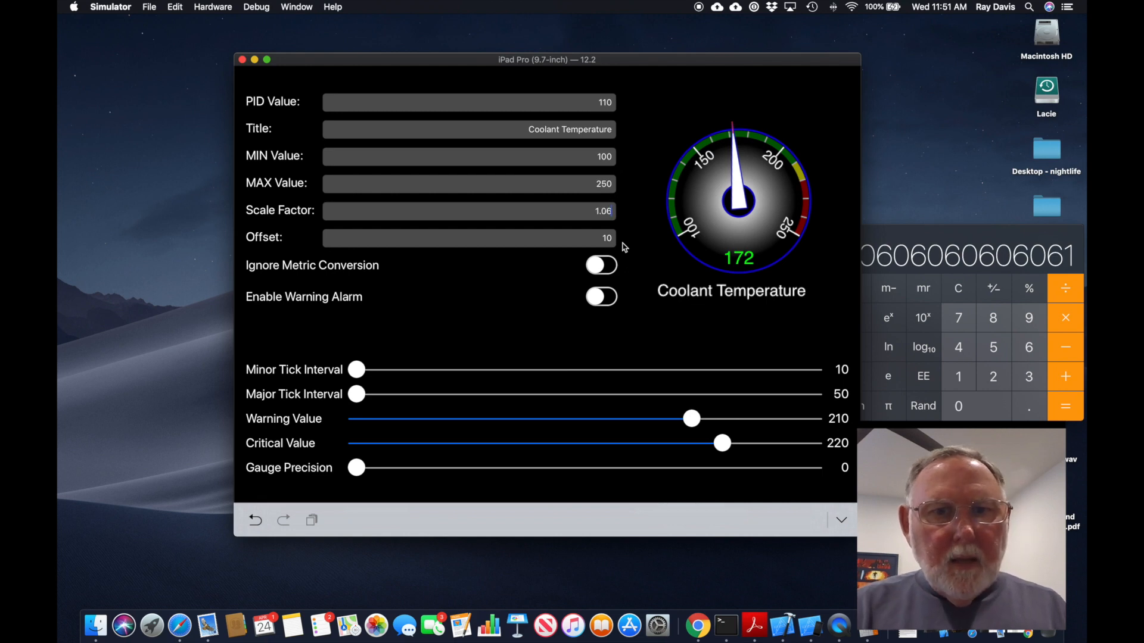
key(Tab)
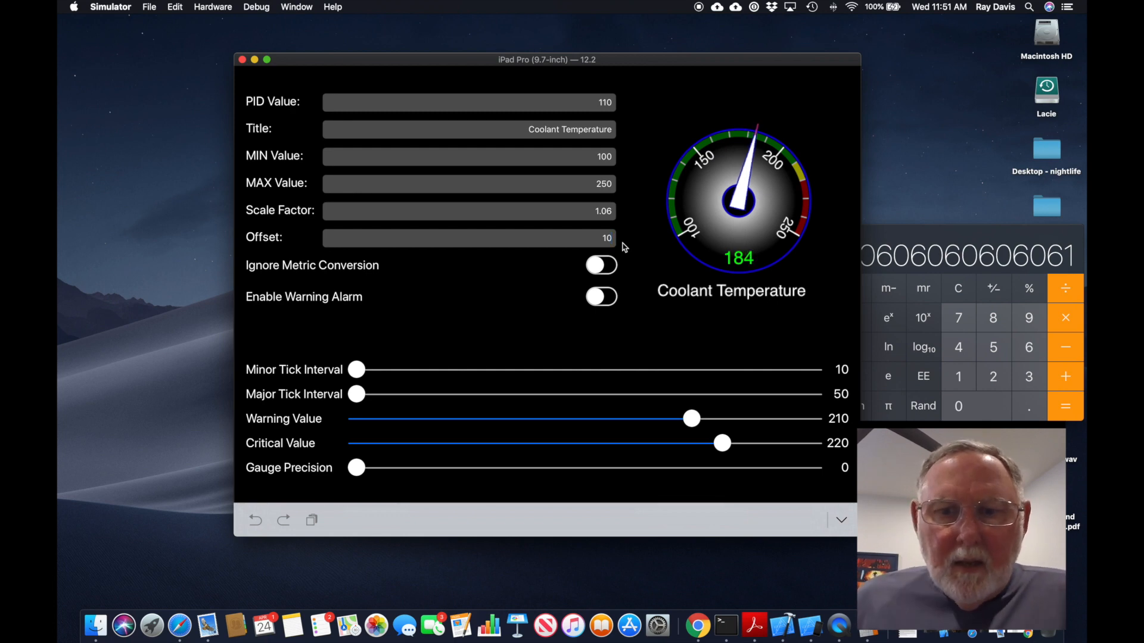
key(Return)
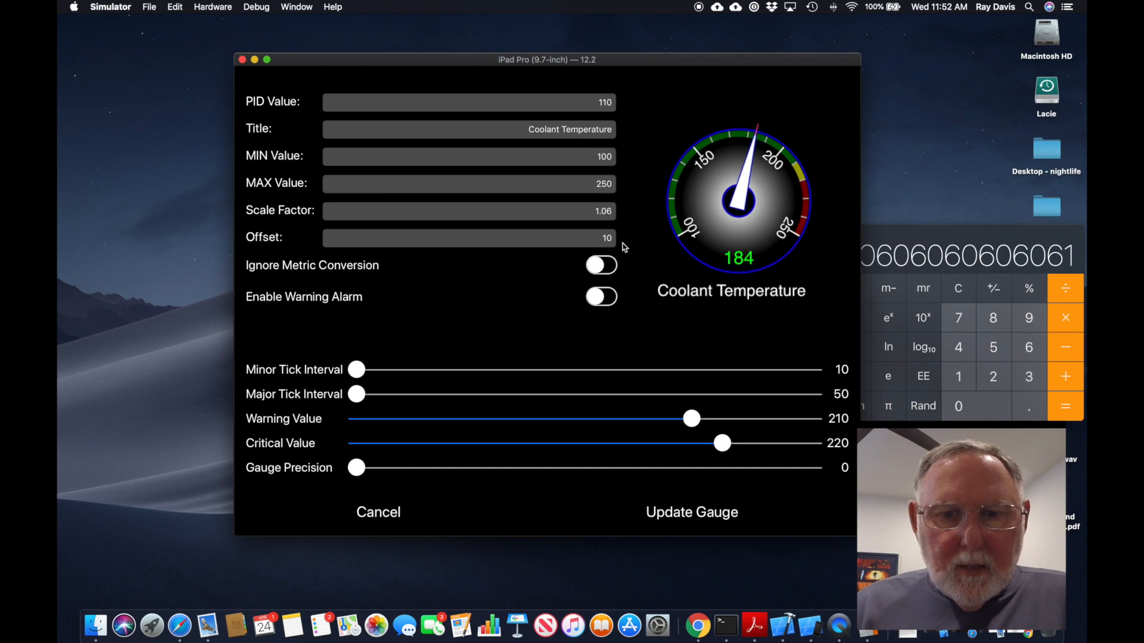
- Update the Coolant Temperature gauge with its new settings and save the dashboard edit
click(726, 515)
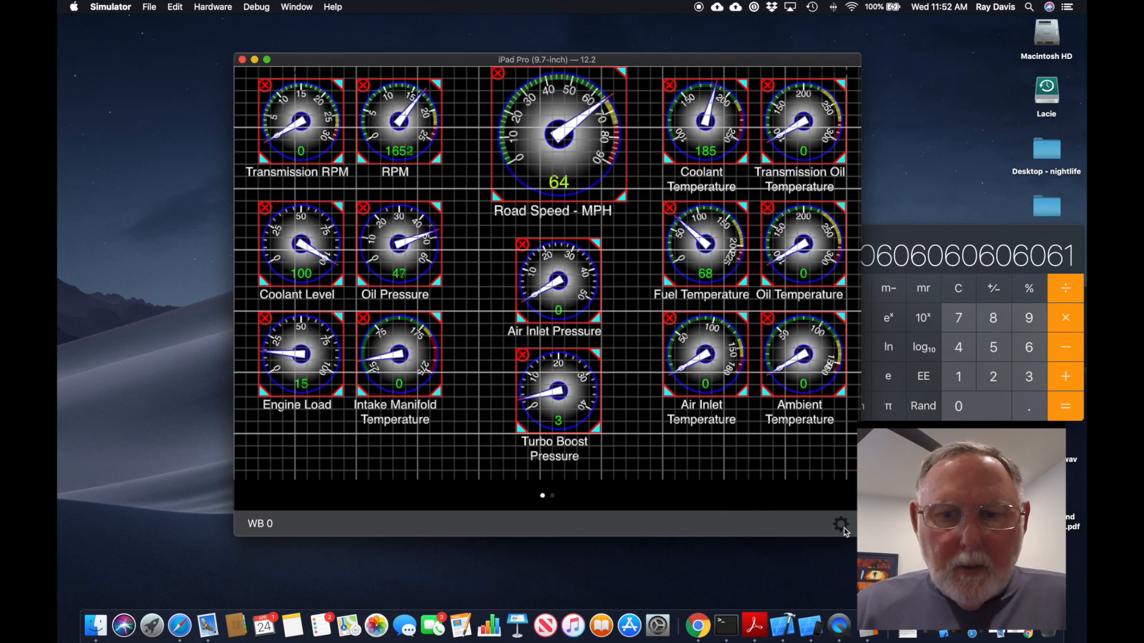
click(840, 524)
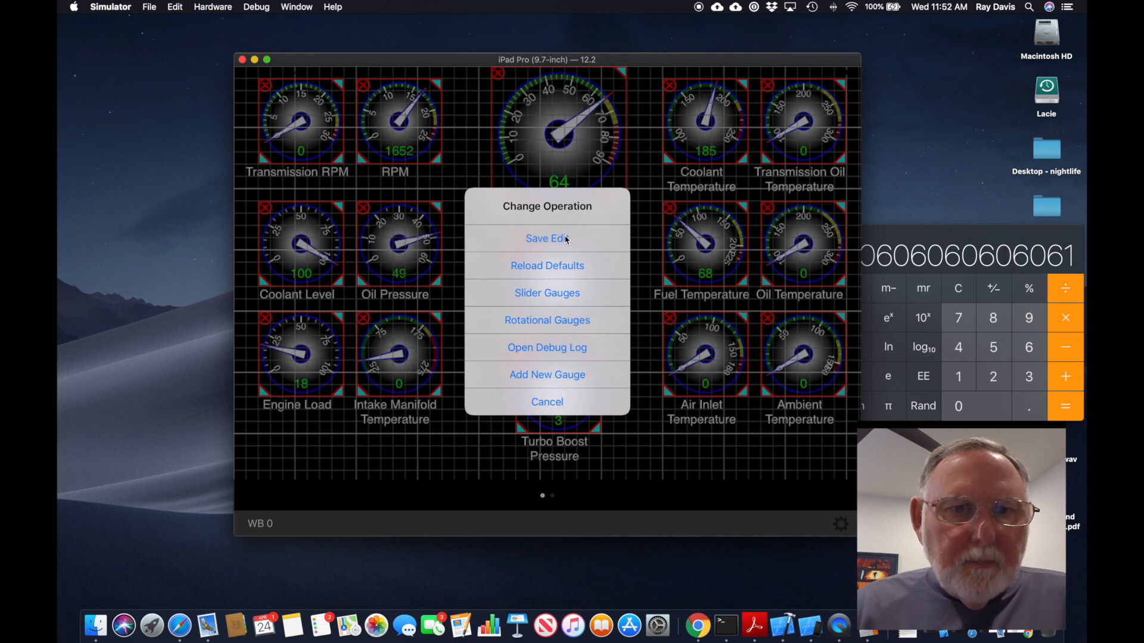
click(565, 239)
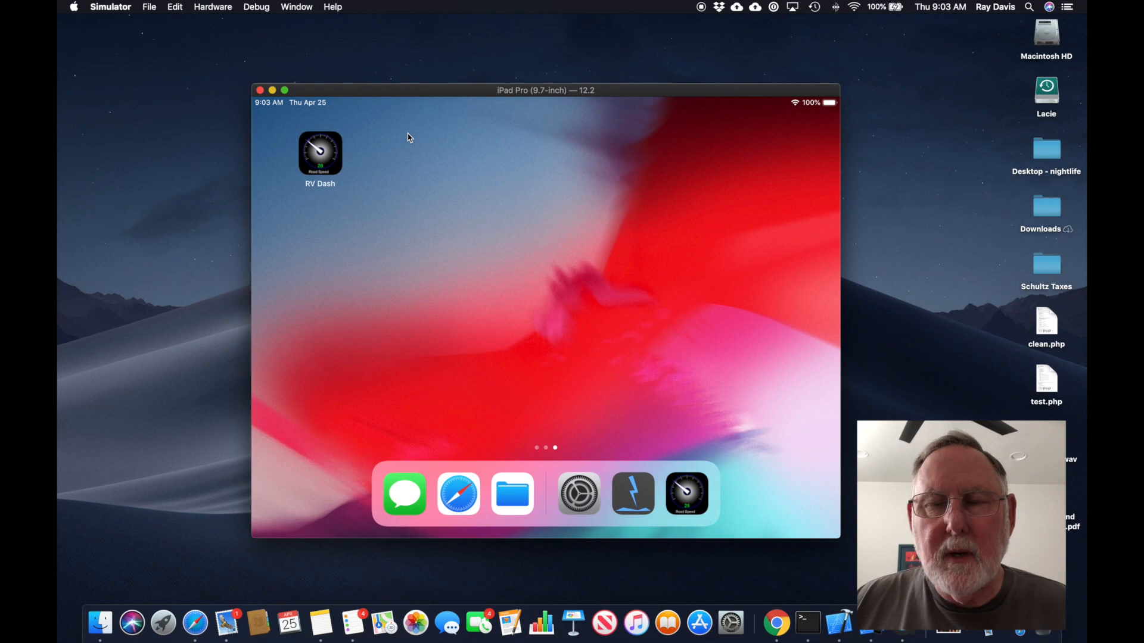
- Open RV Dash from the iPad home screen, rotate the iPad to portrait to view that layout, and return it to landscape
click(320, 152)
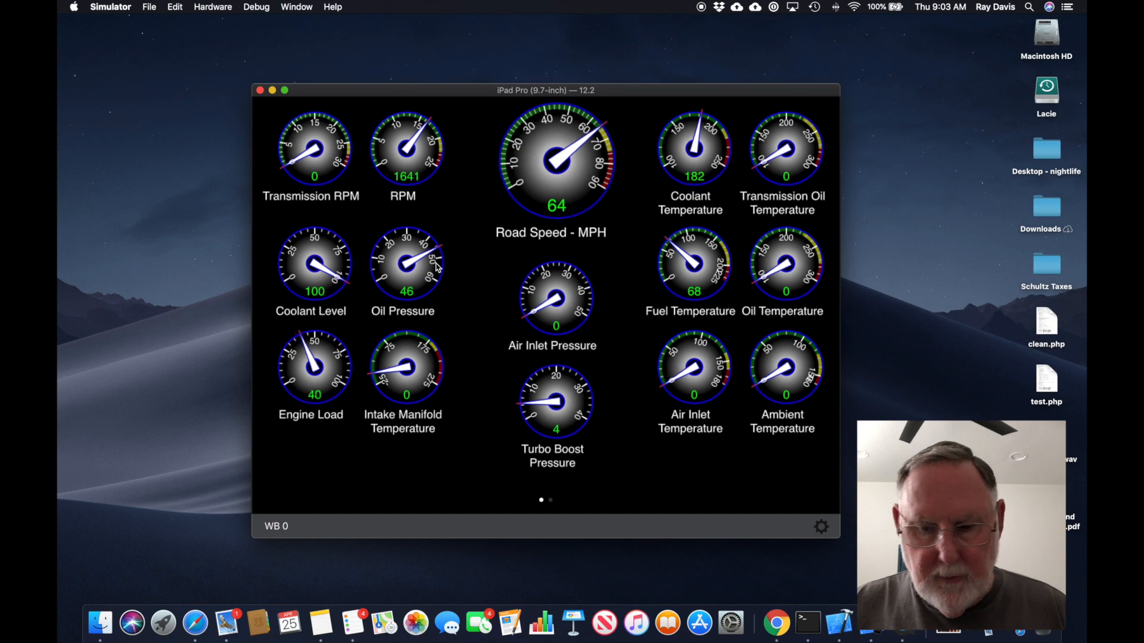
key(super+Left)
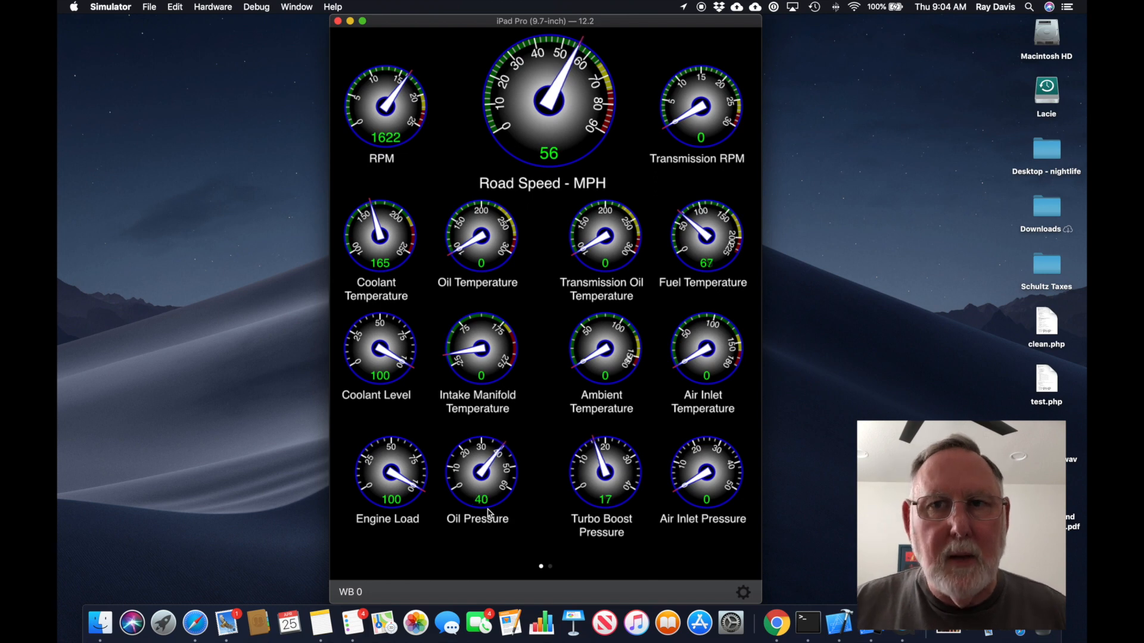
key(super+Right)
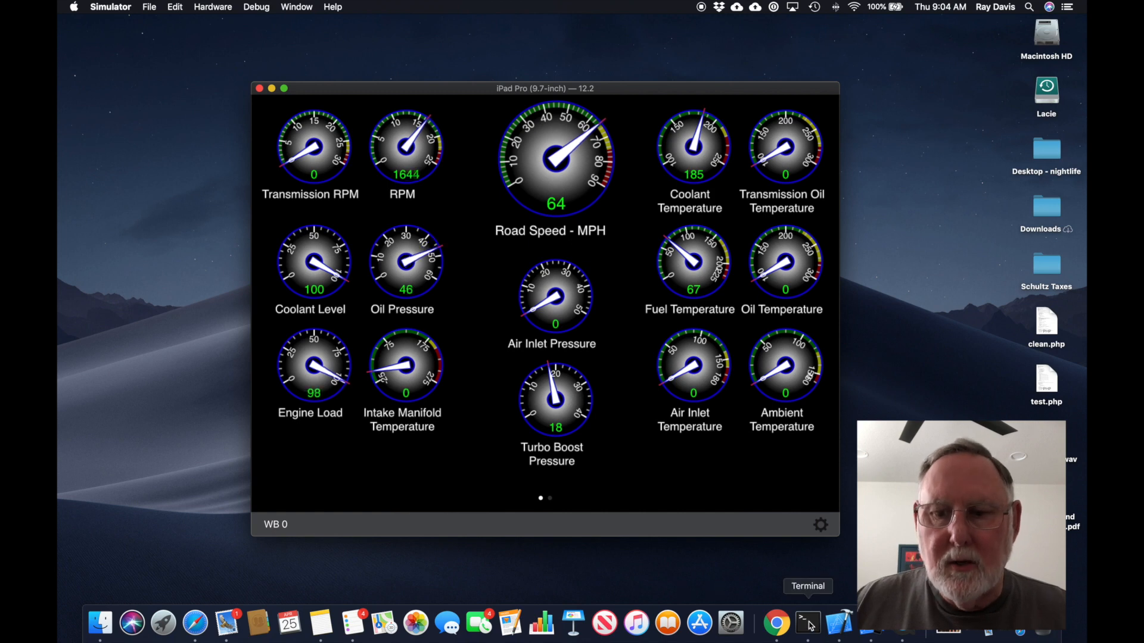
- Reload the default gauge settings for the landscape dashboard
click(822, 527)
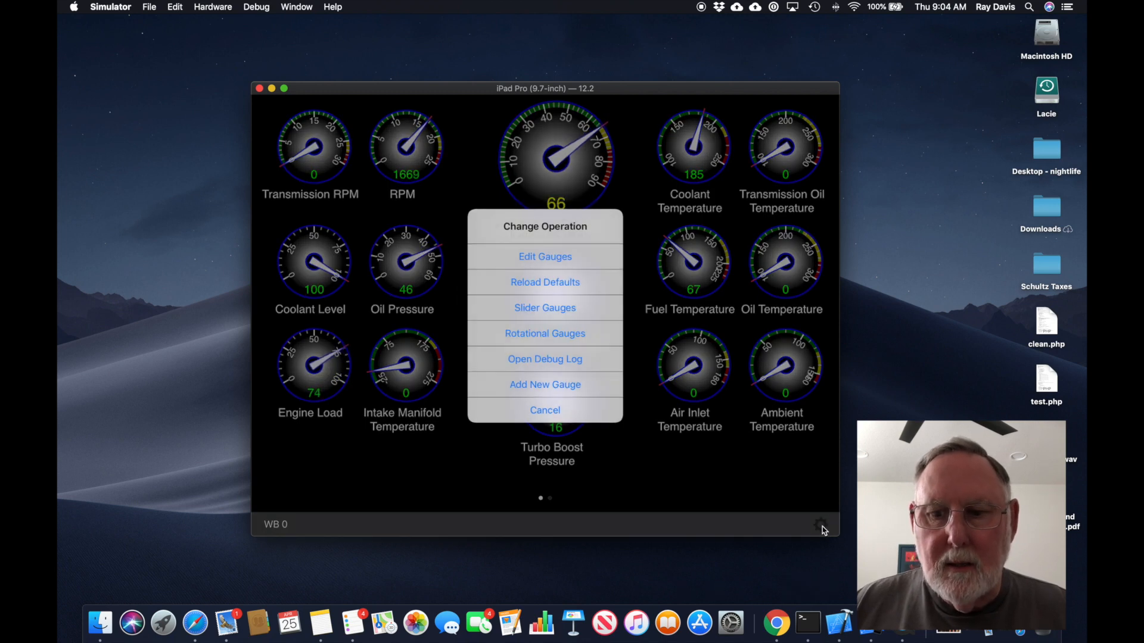
click(543, 282)
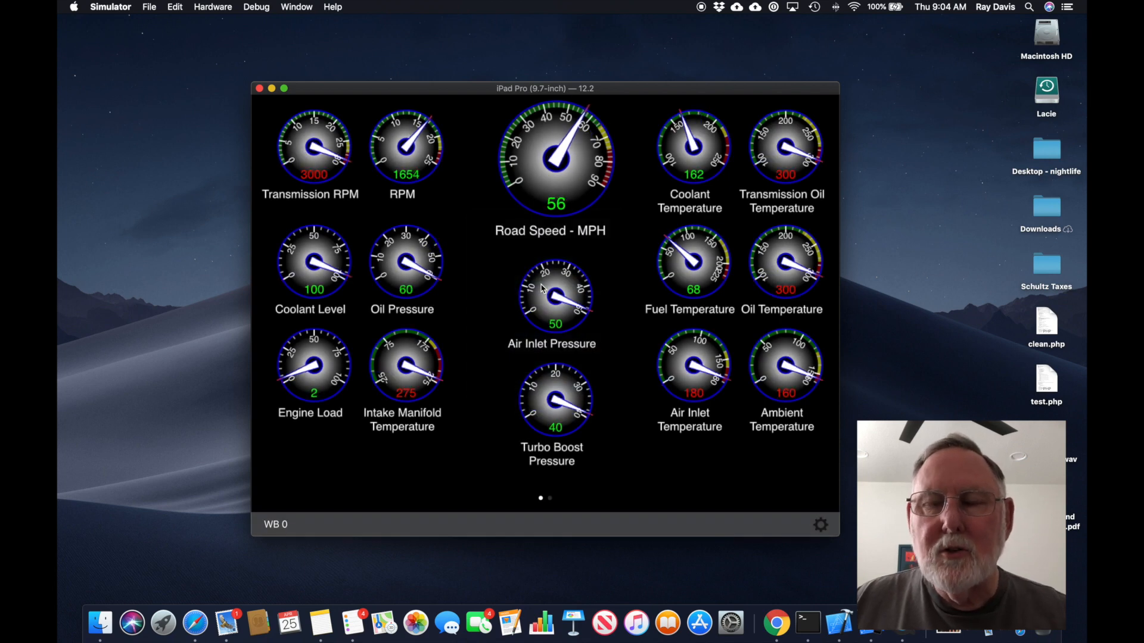